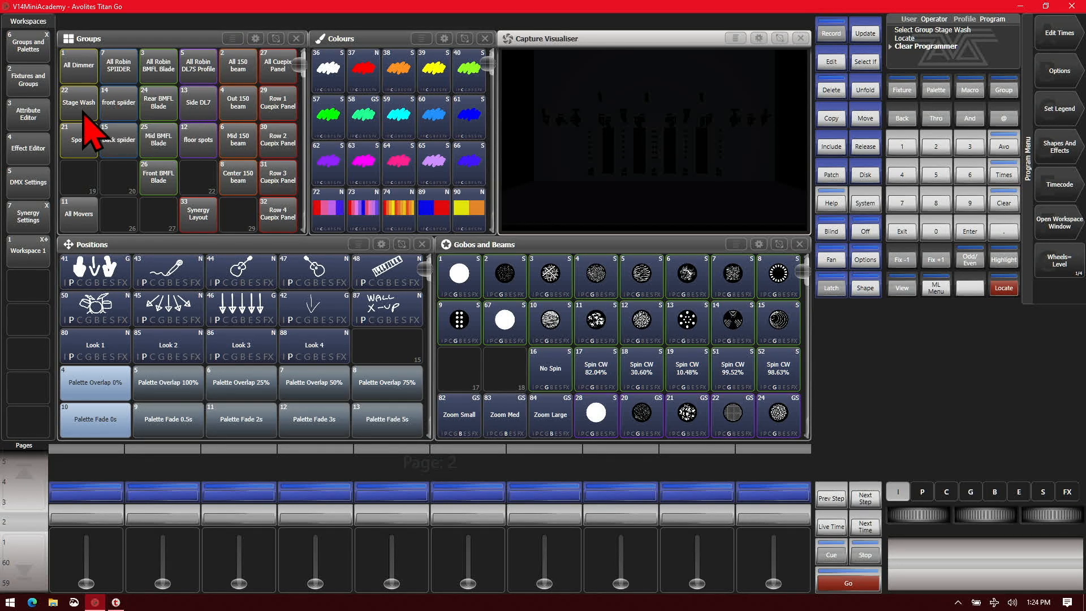
# - Copy the Stage Wash group onto empty playback fader 5 as a group master
pyautogui.click(830, 118)
pyautogui.click(80, 103)
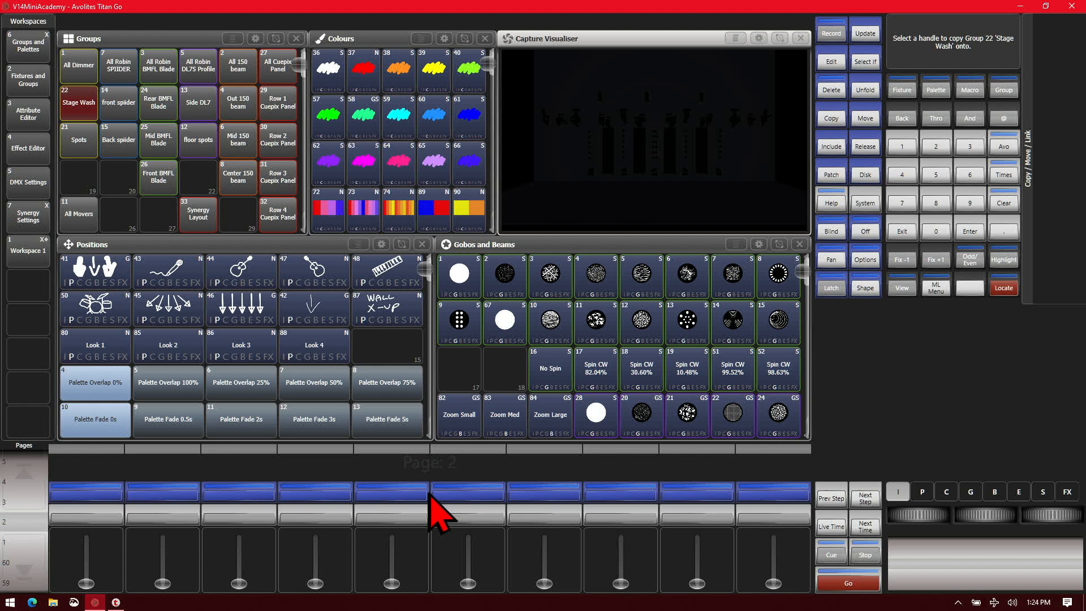
pyautogui.click(425, 514)
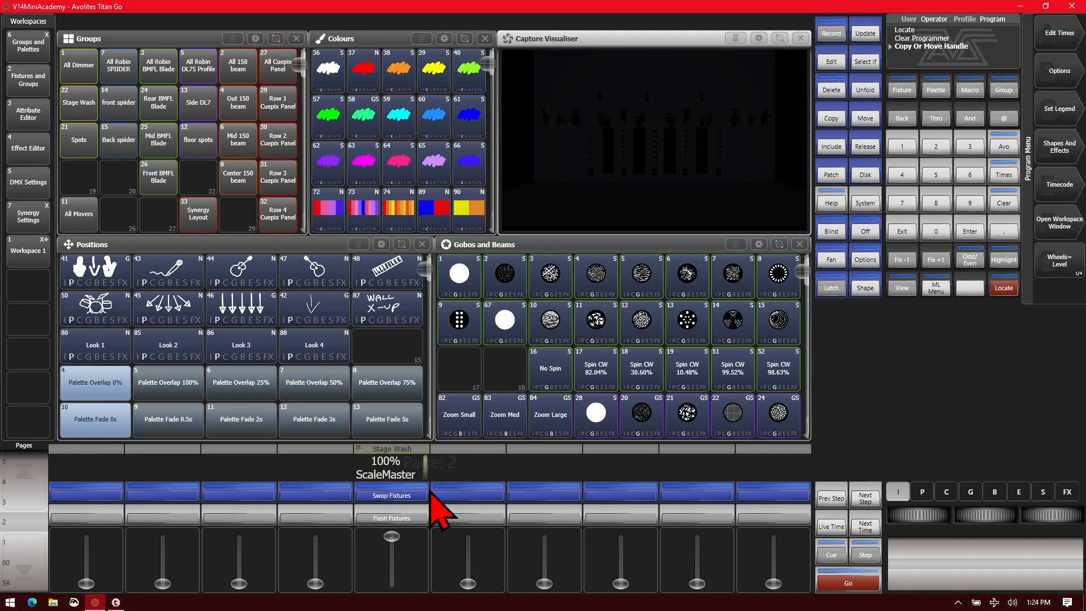
# - Copy the All Robin BMFL Blade group onto the next playback fader, then show the cues fader page
pyautogui.click(831, 118)
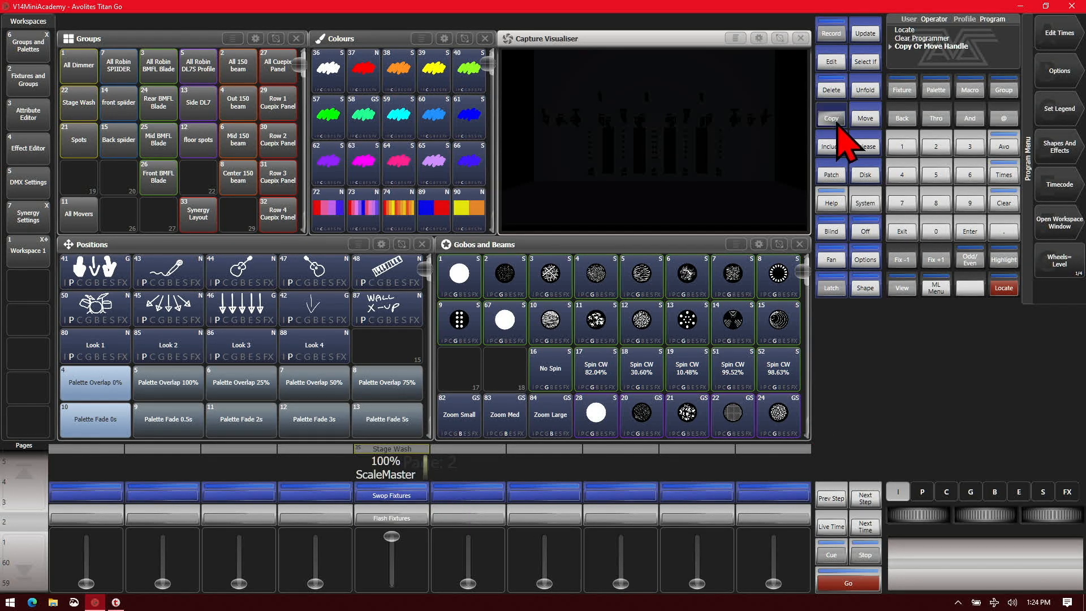
pyautogui.click(159, 79)
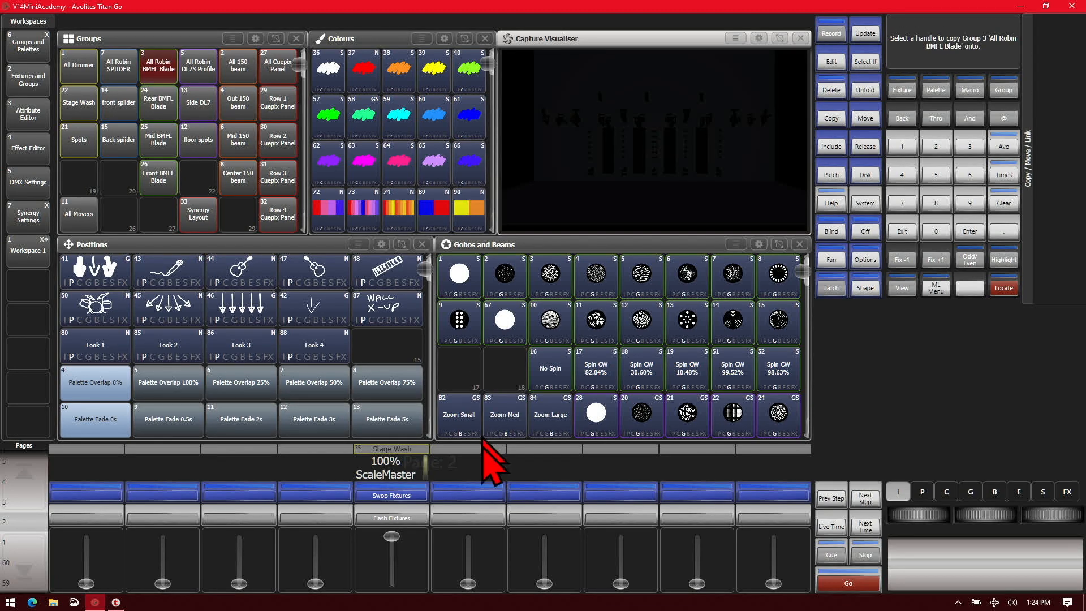
pyautogui.click(479, 510)
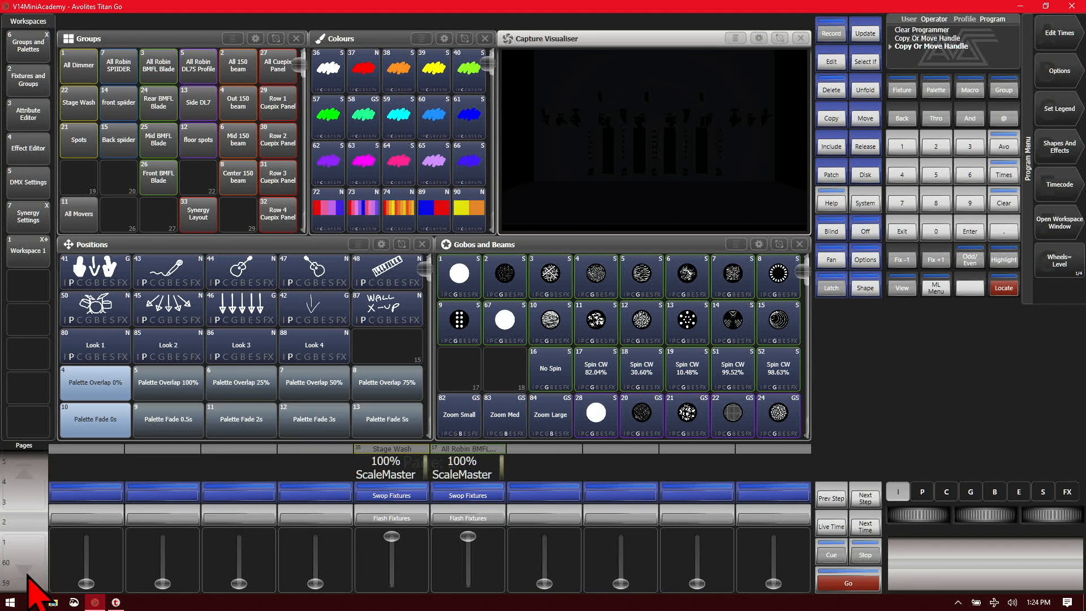
pyautogui.click(28, 578)
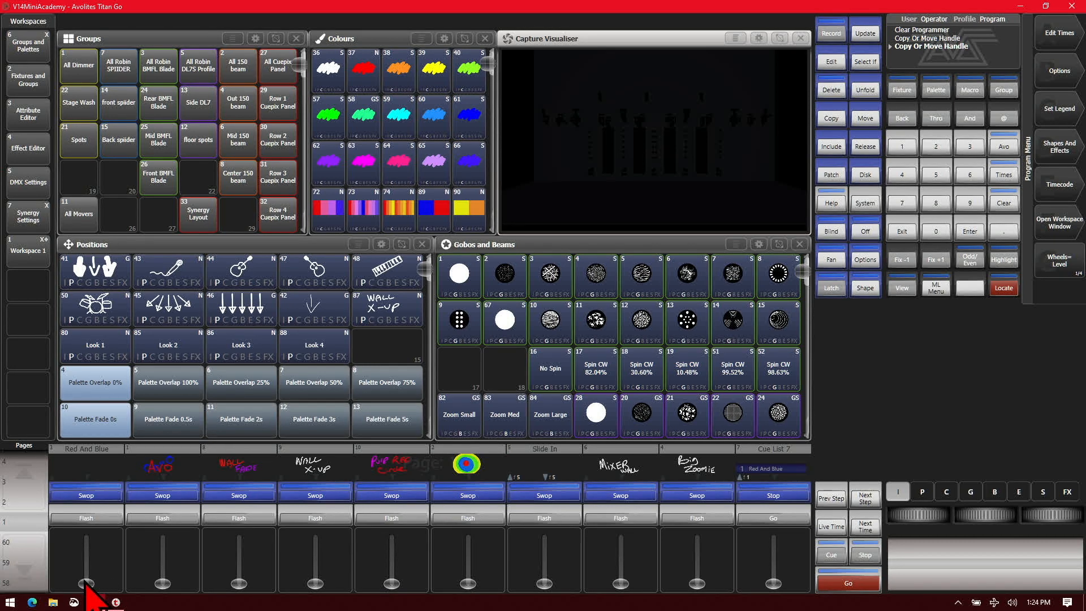
# - Bring the Red And Blue look to full and dim it with the Stage Wash master
pyautogui.moveTo(88, 584); pyautogui.dragTo(88, 537)
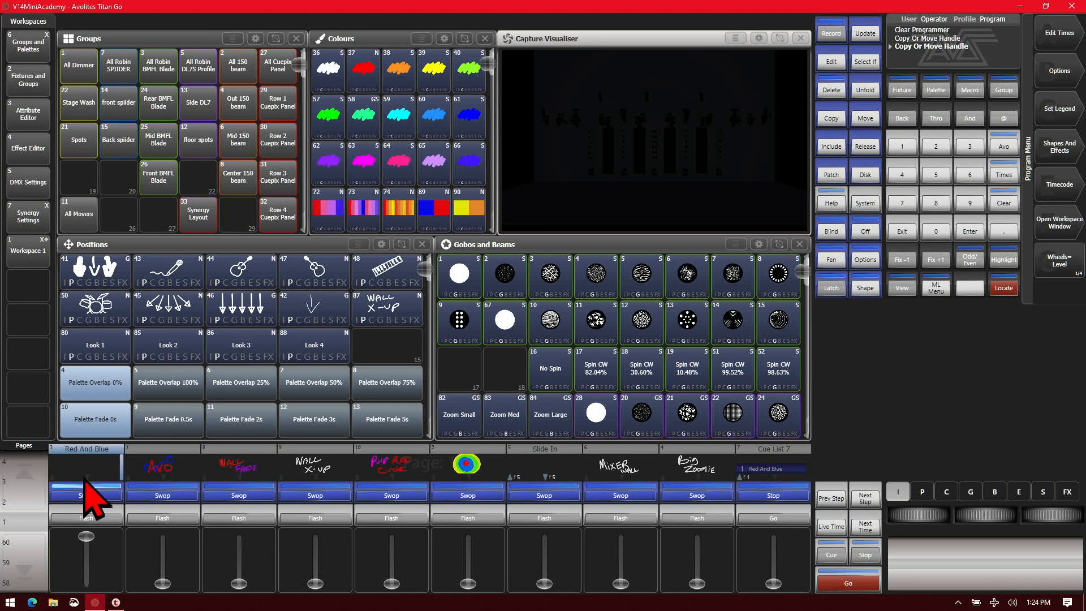
pyautogui.click(34, 492)
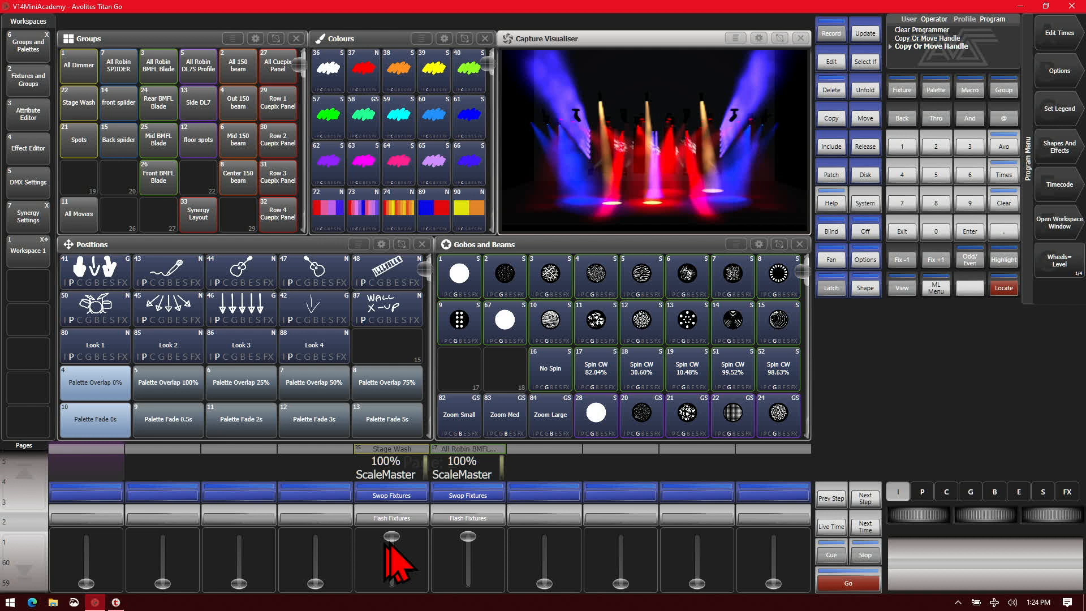
pyautogui.moveTo(468, 539)
pyautogui.mouseDown()
pyautogui.moveTo(469, 585)
pyautogui.moveTo(468, 536)
pyautogui.mouseUp()
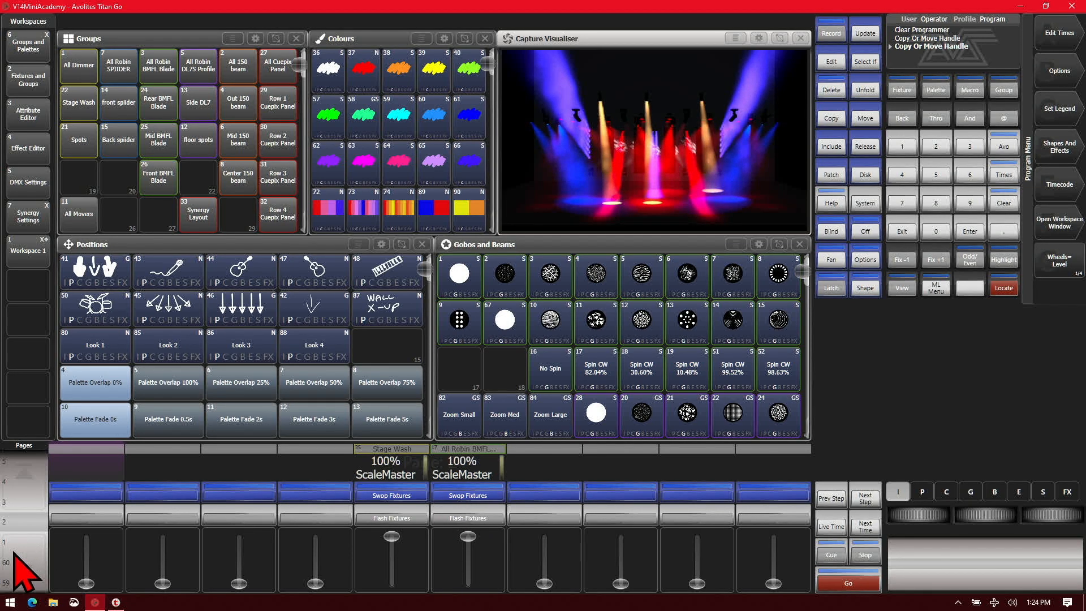
# - Take the Red And Blue look back to zero and return to the group masters page
pyautogui.click(26, 569)
pyautogui.moveTo(87, 582)
pyautogui.mouseDown()
pyautogui.moveTo(86, 538)
pyautogui.moveTo(87, 585)
pyautogui.mouseUp()
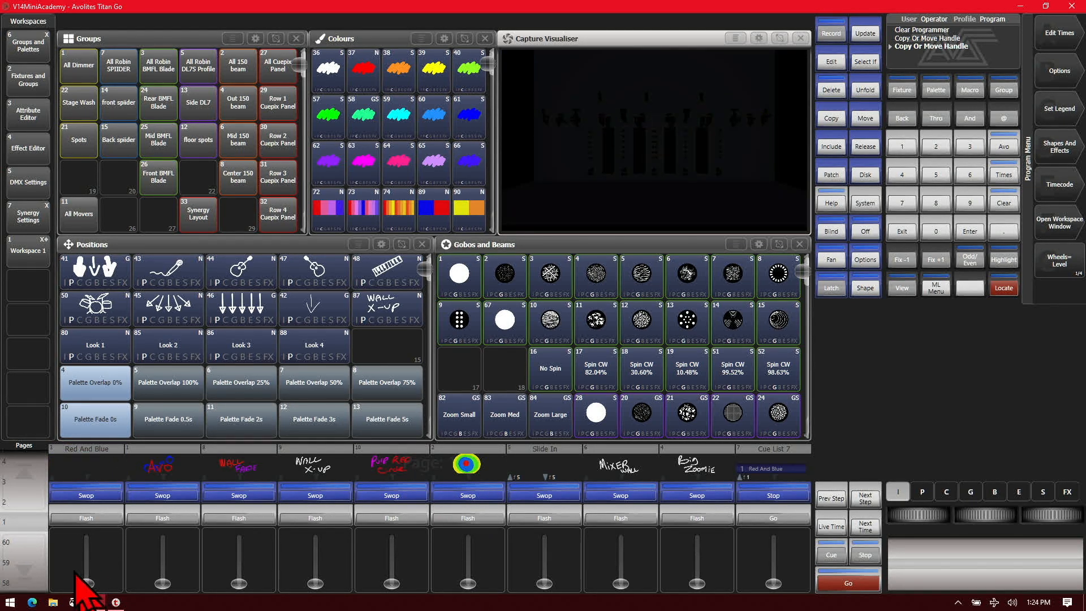
pyautogui.click(25, 480)
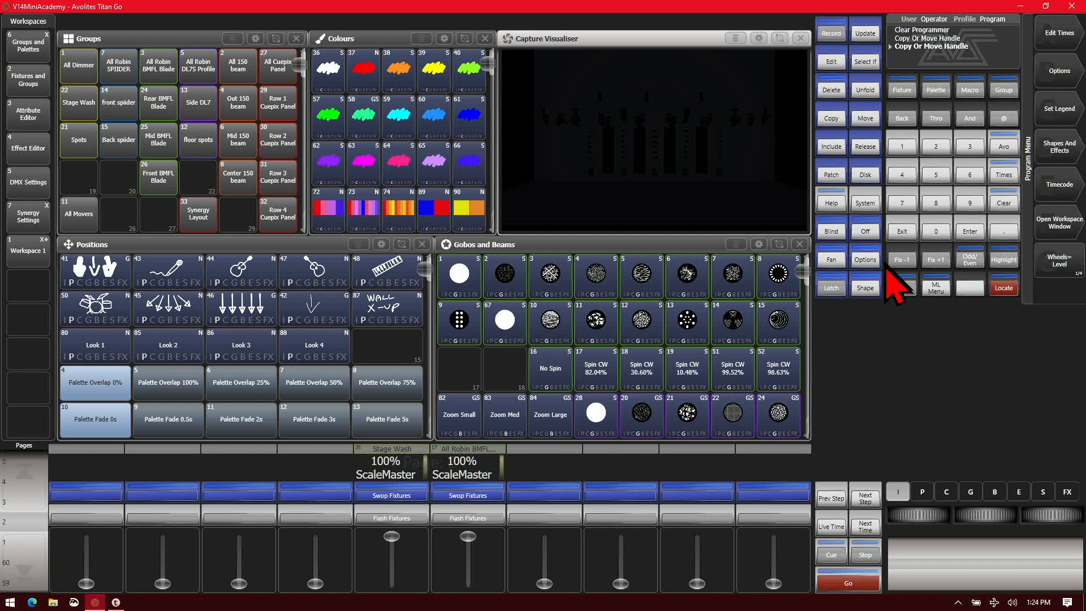
# - Set the Stage Wash master type to HTP in Options and lower its fader to 0%
pyautogui.click(864, 259)
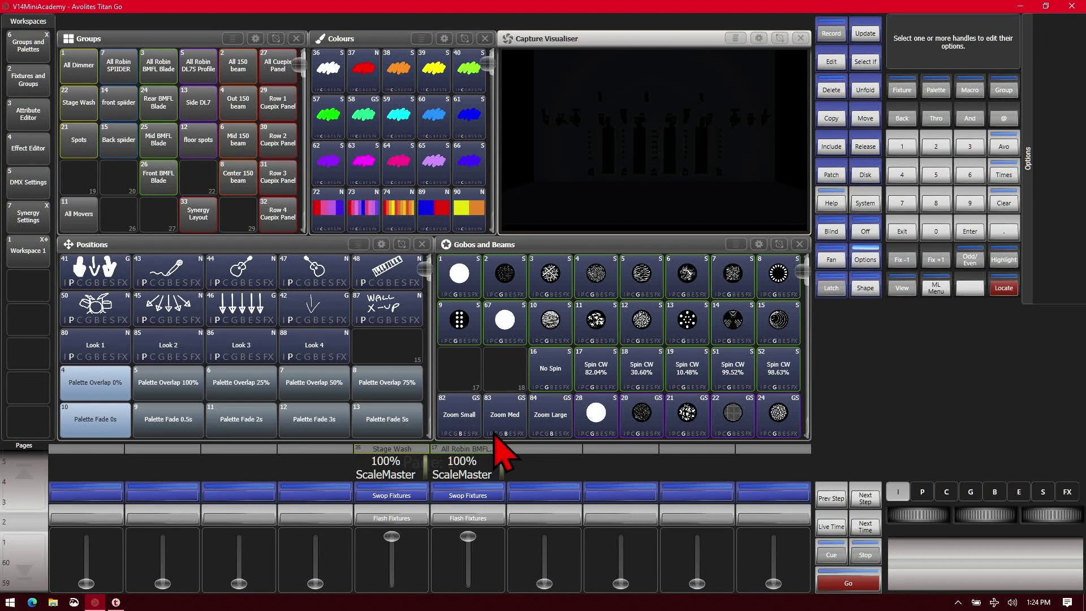
pyautogui.click(415, 475)
pyautogui.click(222, 273)
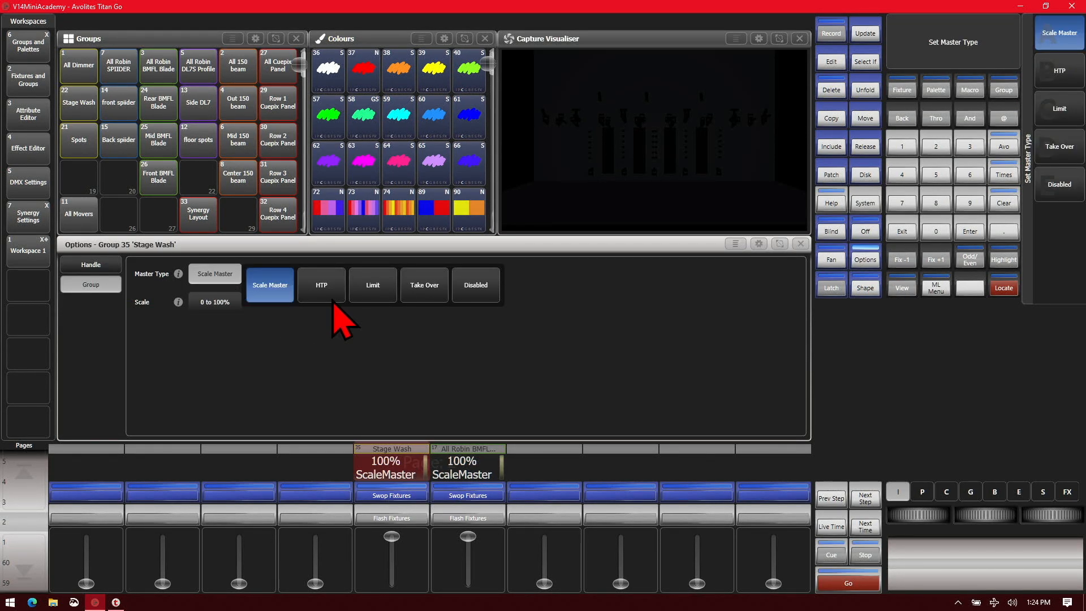
pyautogui.click(322, 286)
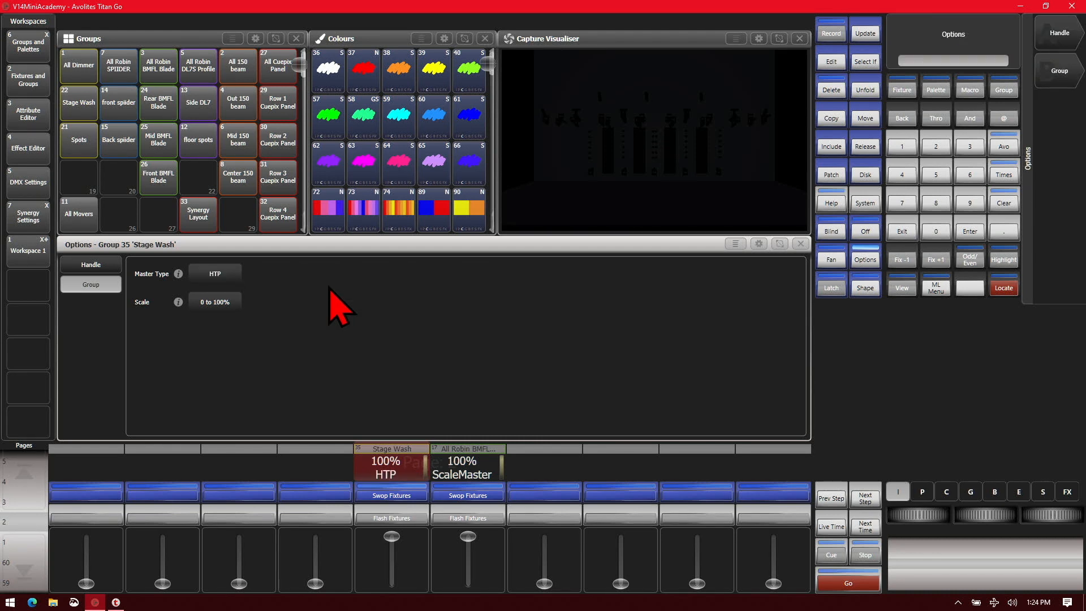
pyautogui.click(903, 232)
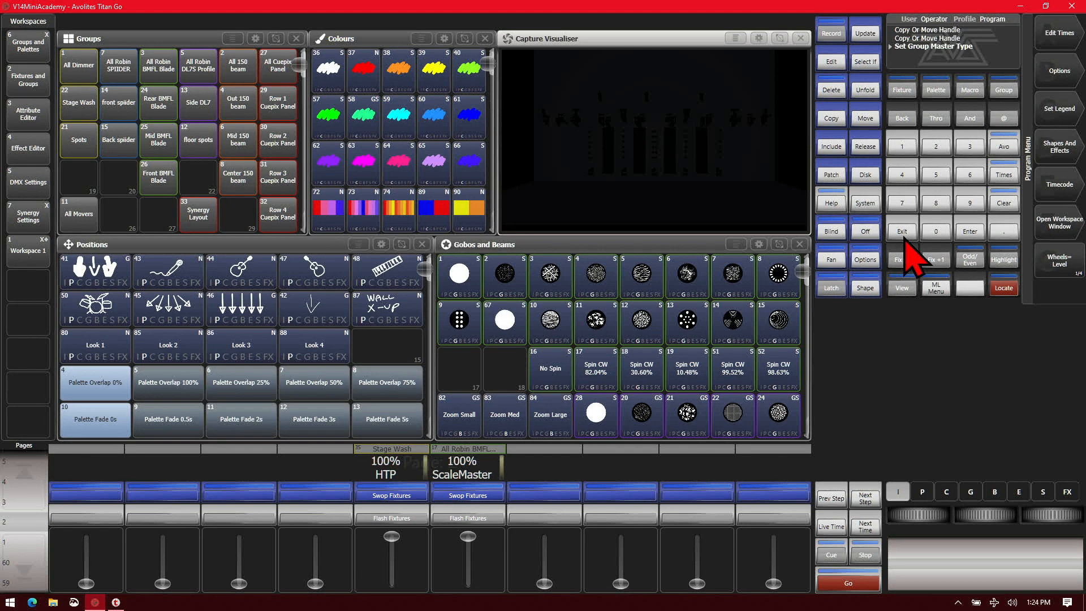
pyautogui.moveTo(392, 537); pyautogui.dragTo(392, 583)
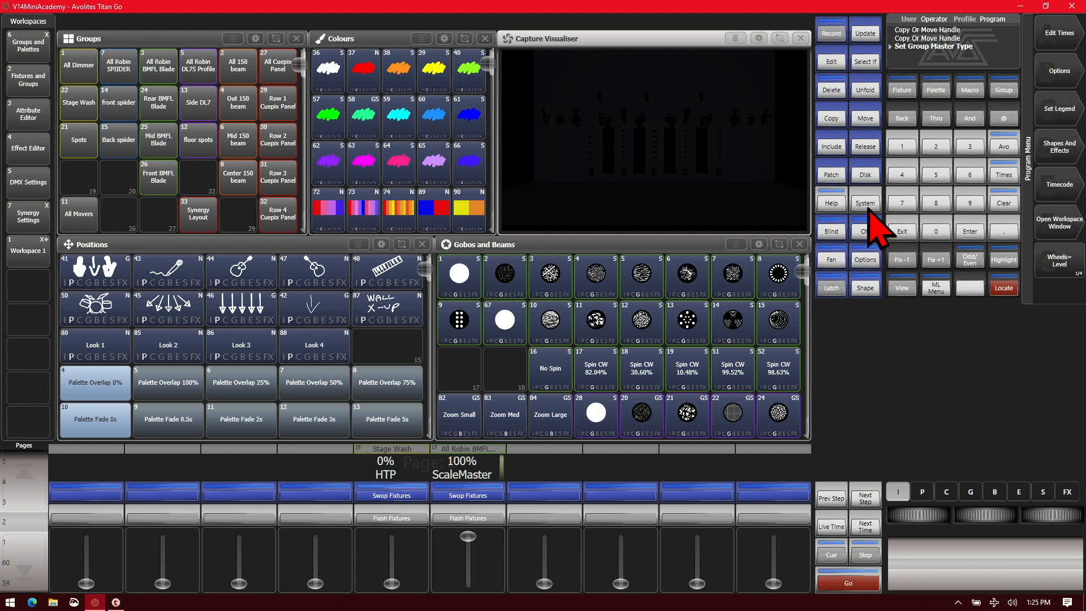
# - Set the All Robin BMFL Blade master type to Limit and pull its fader to about 50%
pyautogui.click(866, 259)
pyautogui.click(467, 463)
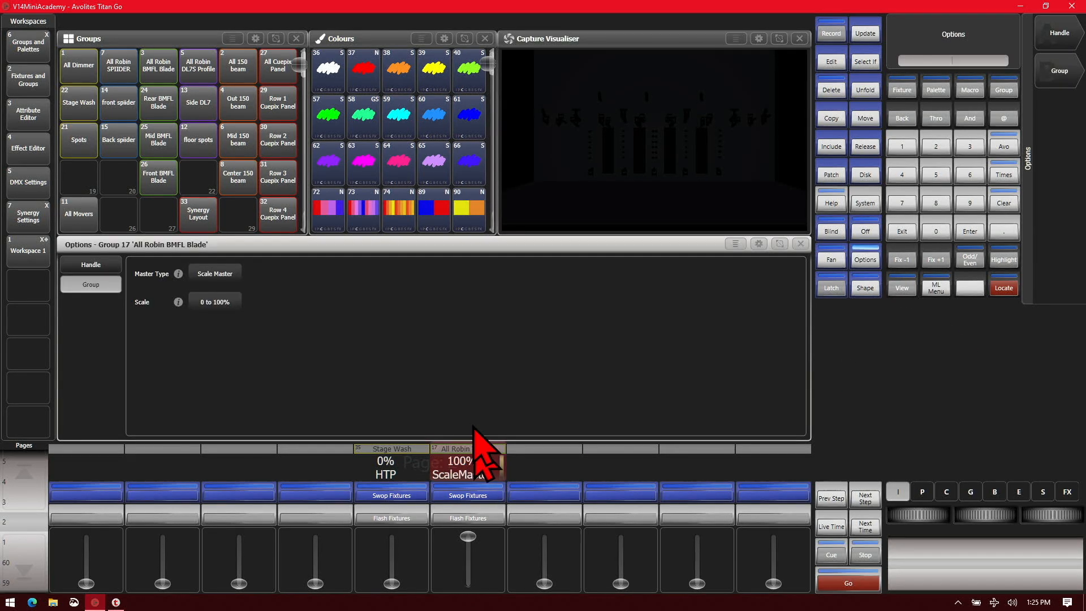
pyautogui.click(215, 274)
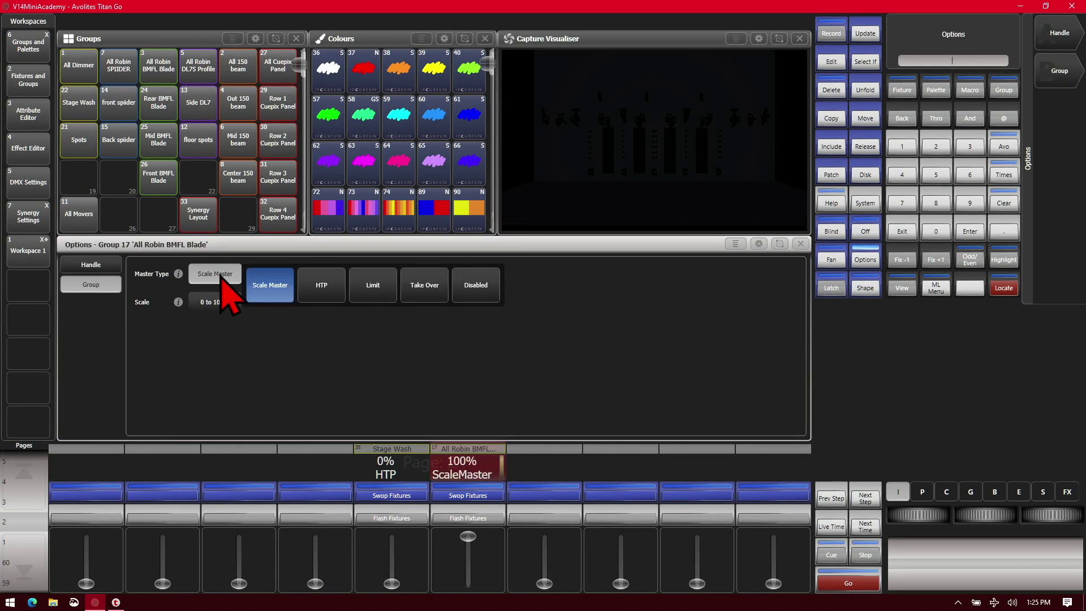
pyautogui.click(372, 285)
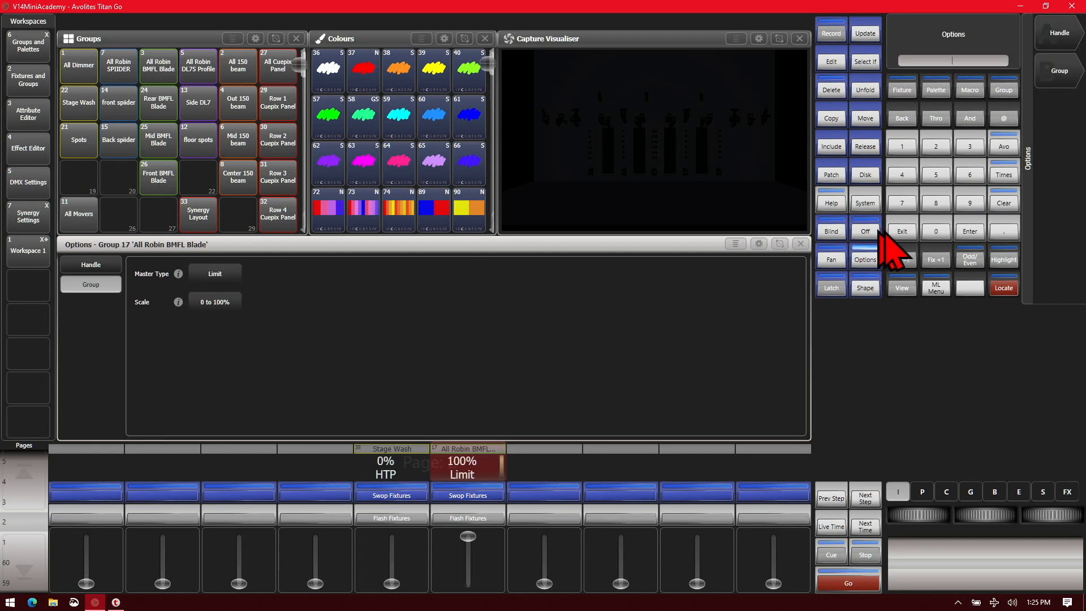
pyautogui.click(902, 231)
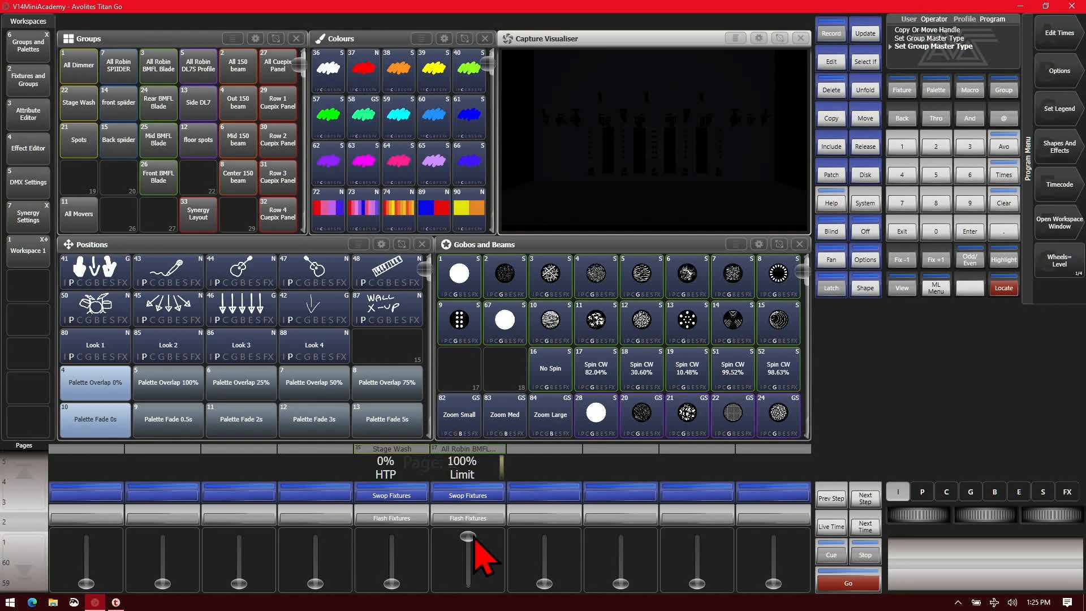
pyautogui.moveTo(467, 538); pyautogui.dragTo(467, 565)
# - Locate the All Robin BMFL Blade group, record the look as Cue 14 on a fader and clear the programmer
pyautogui.click(158, 64)
pyautogui.click(1004, 288)
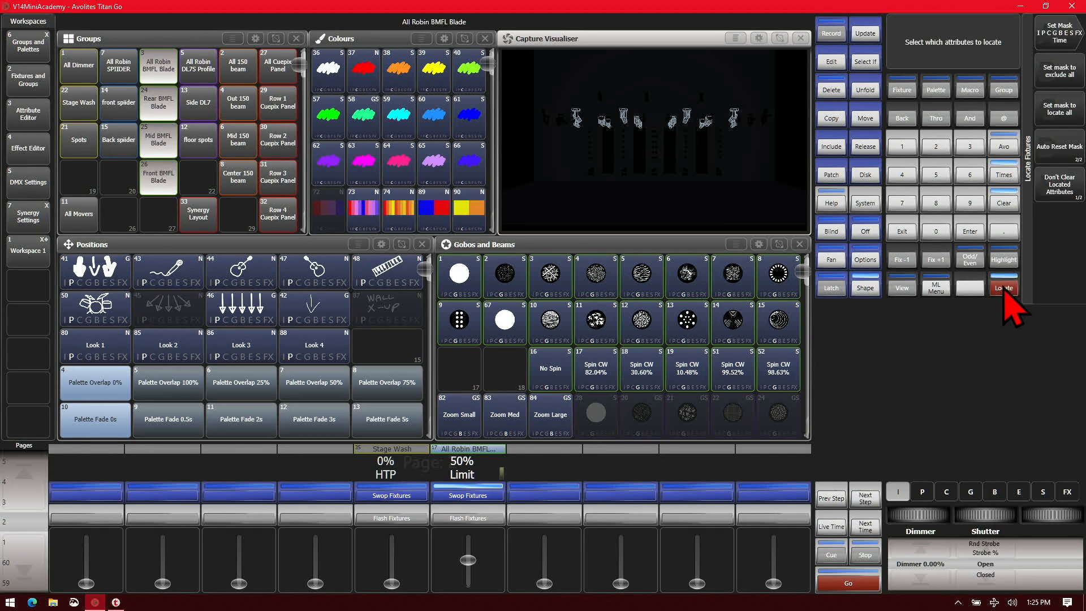
pyautogui.click(1004, 287)
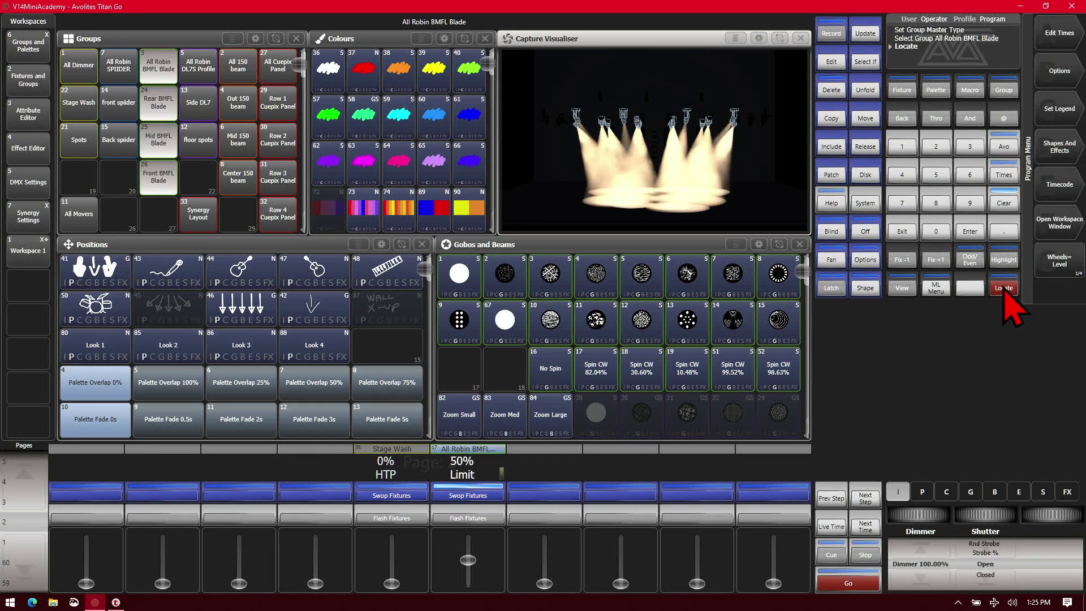
pyautogui.click(833, 34)
pyautogui.click(238, 495)
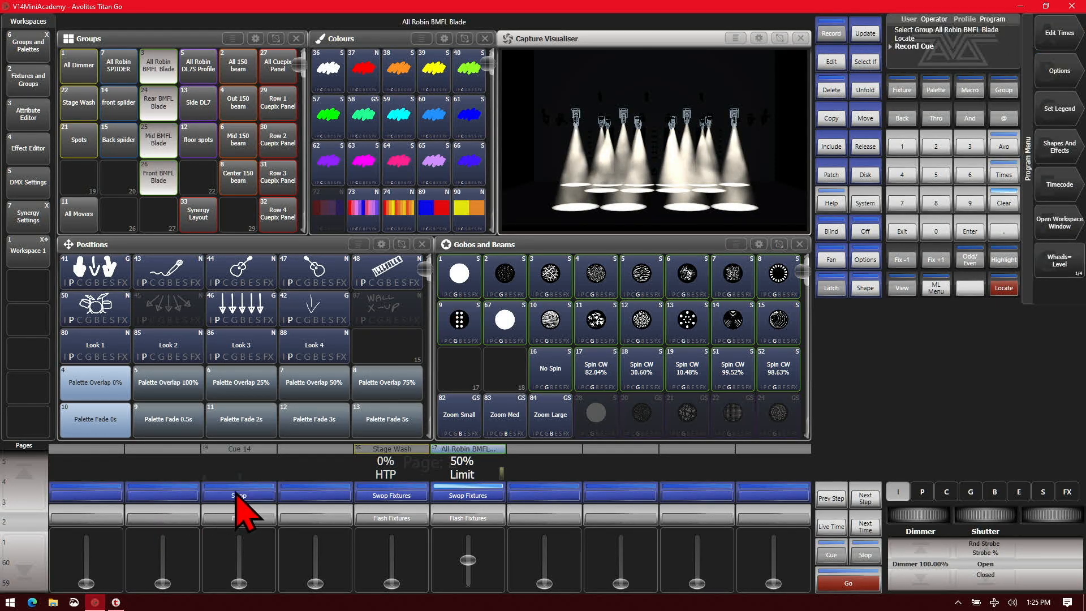
pyautogui.click(929, 246)
pyautogui.click(1003, 202)
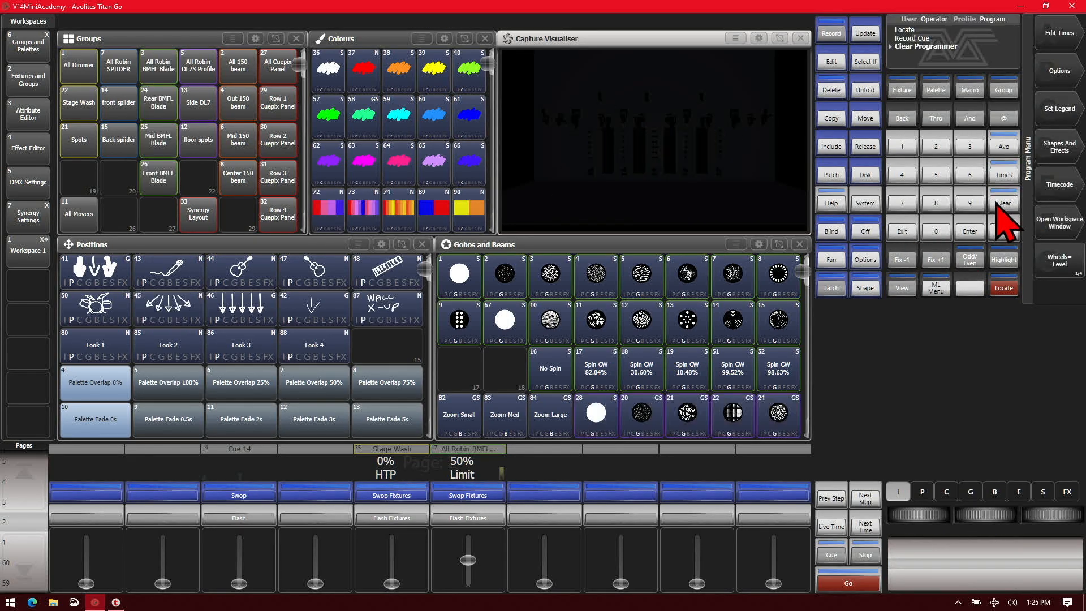
# - Fire Cue 14 at full, dim the beams with the BMFL Blade limit master, then fade the cue out
pyautogui.moveTo(239, 585); pyautogui.dragTo(239, 535)
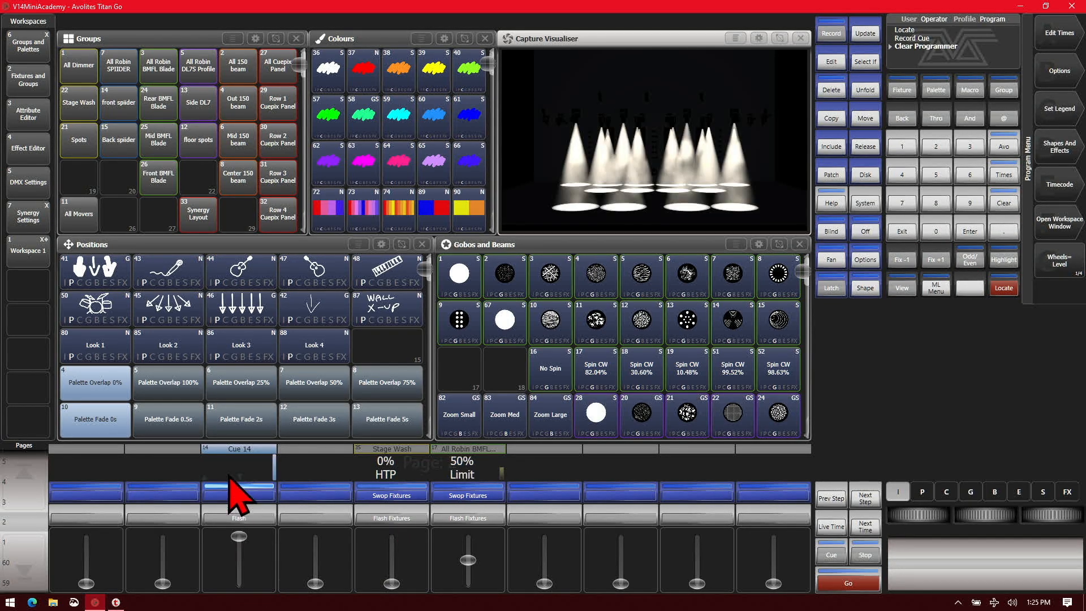
pyautogui.moveTo(467, 560)
pyautogui.mouseDown()
pyautogui.moveTo(467, 585)
pyautogui.moveTo(468, 533)
pyautogui.moveTo(468, 581)
pyautogui.mouseUp()
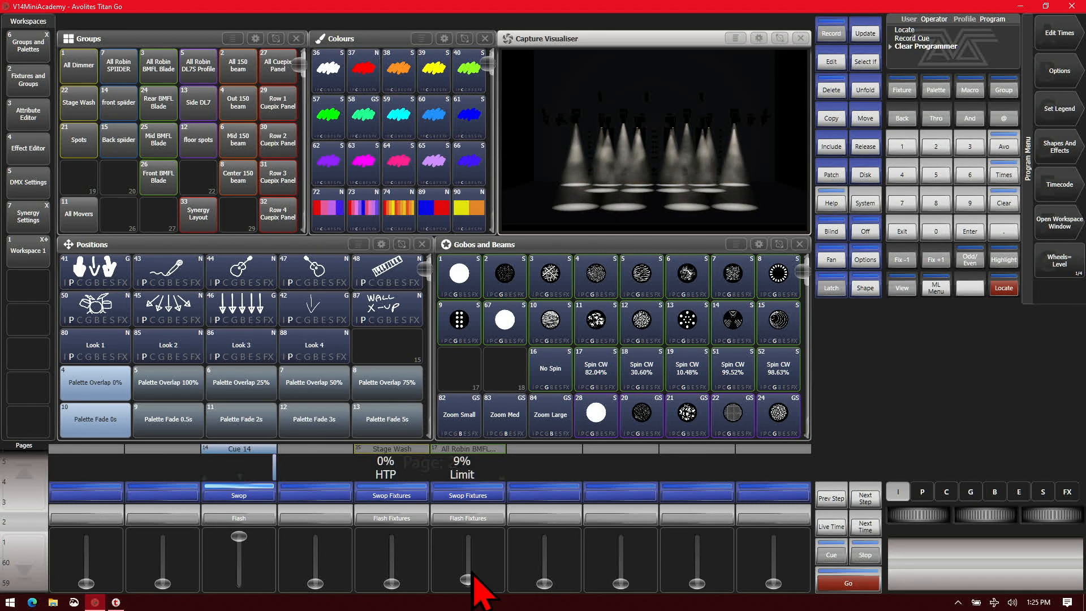
pyautogui.moveTo(239, 537); pyautogui.dragTo(238, 584)
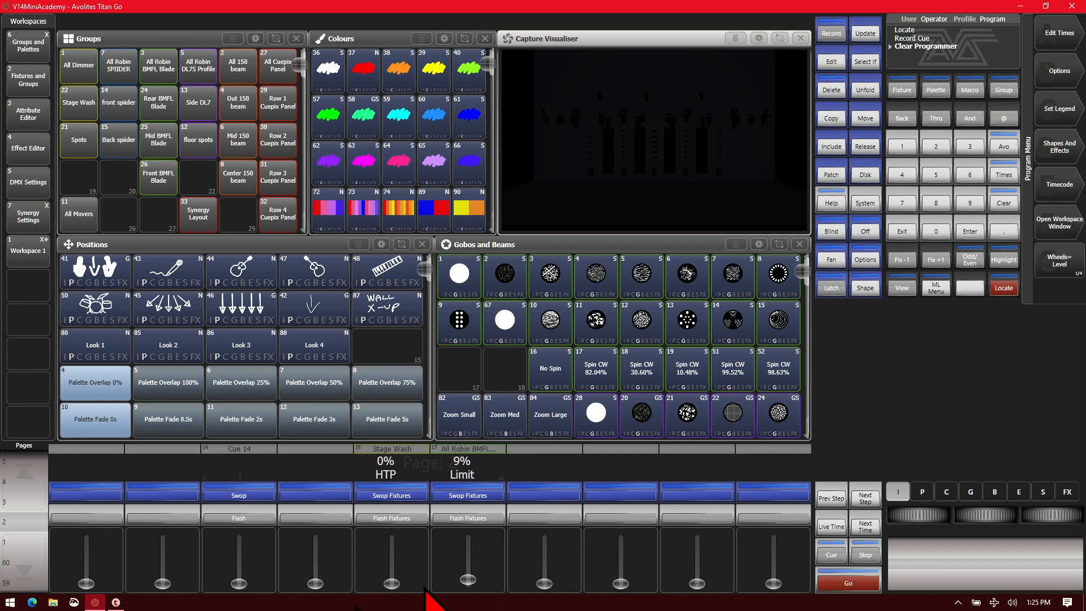
# - Locate the BMFL Blade group again and run its group master up to full and back to zero
pyautogui.click(159, 66)
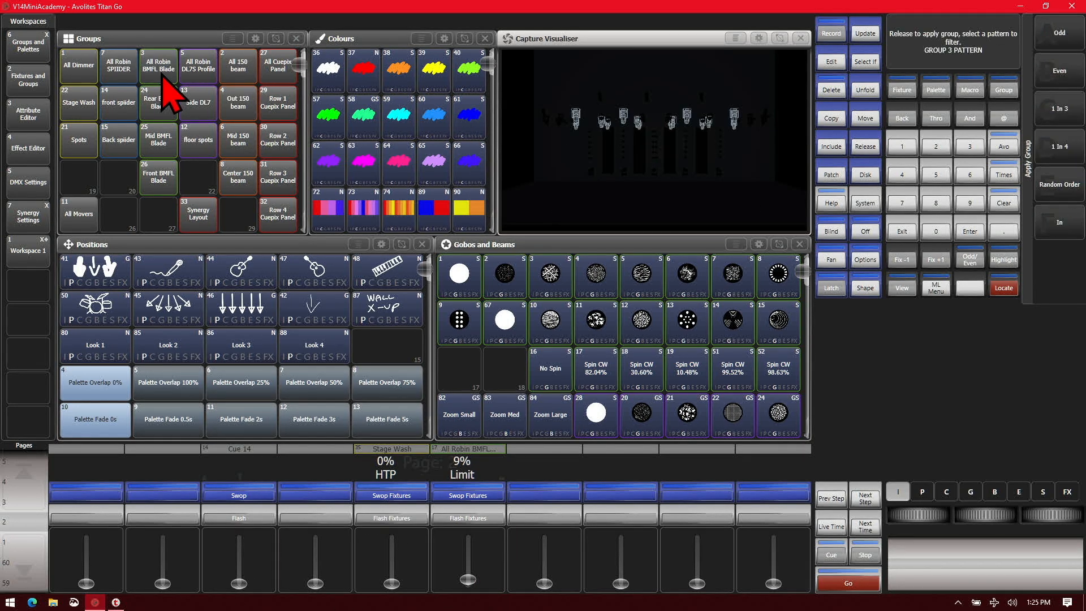
pyautogui.click(1003, 288)
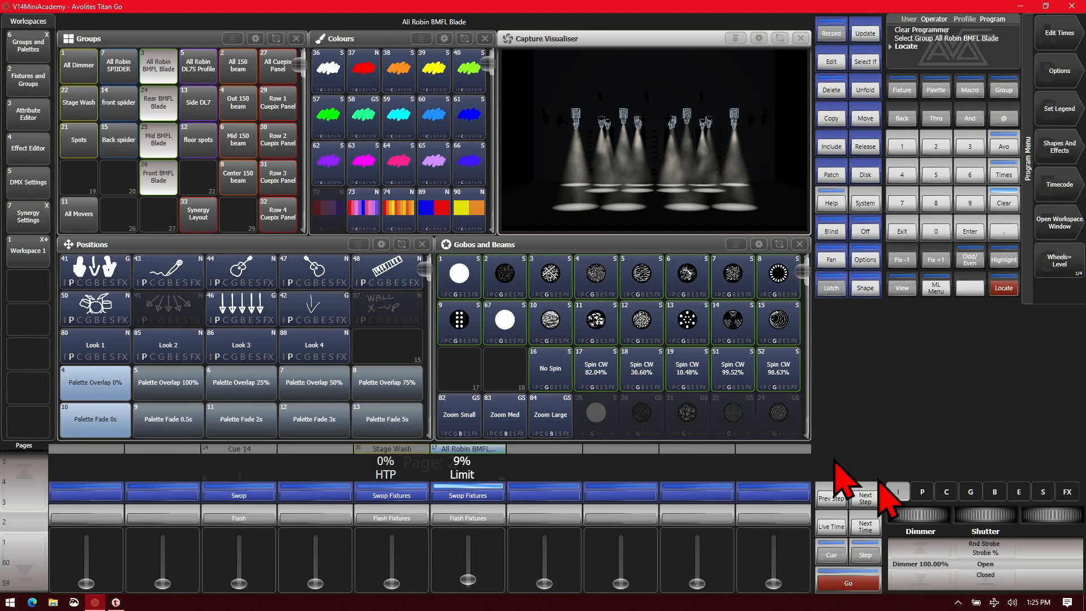
pyautogui.moveTo(469, 582); pyautogui.dragTo(468, 510)
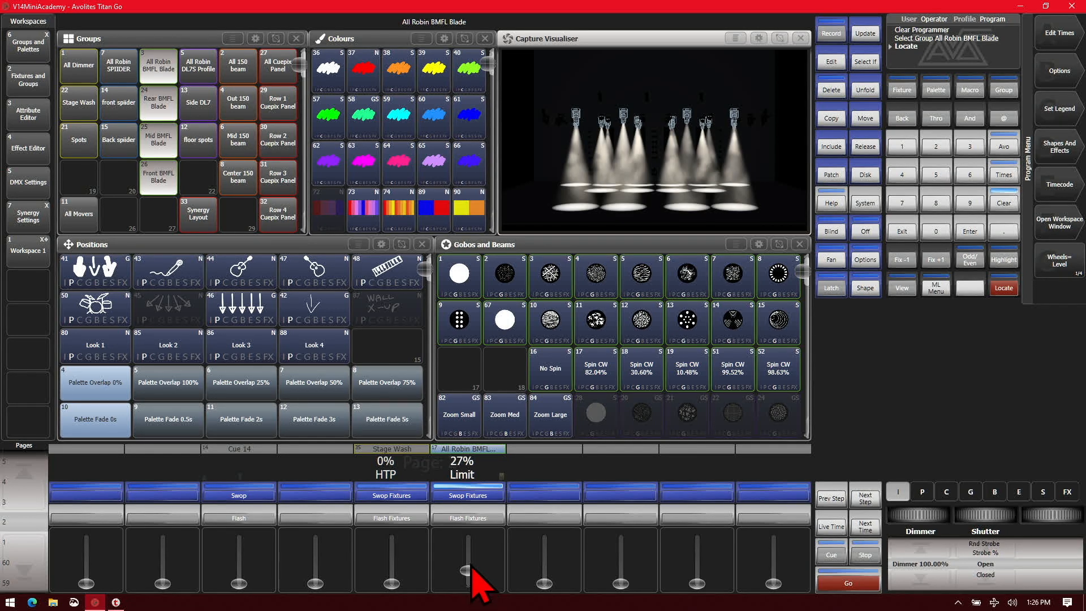
pyautogui.moveTo(469, 561); pyautogui.dragTo(469, 586)
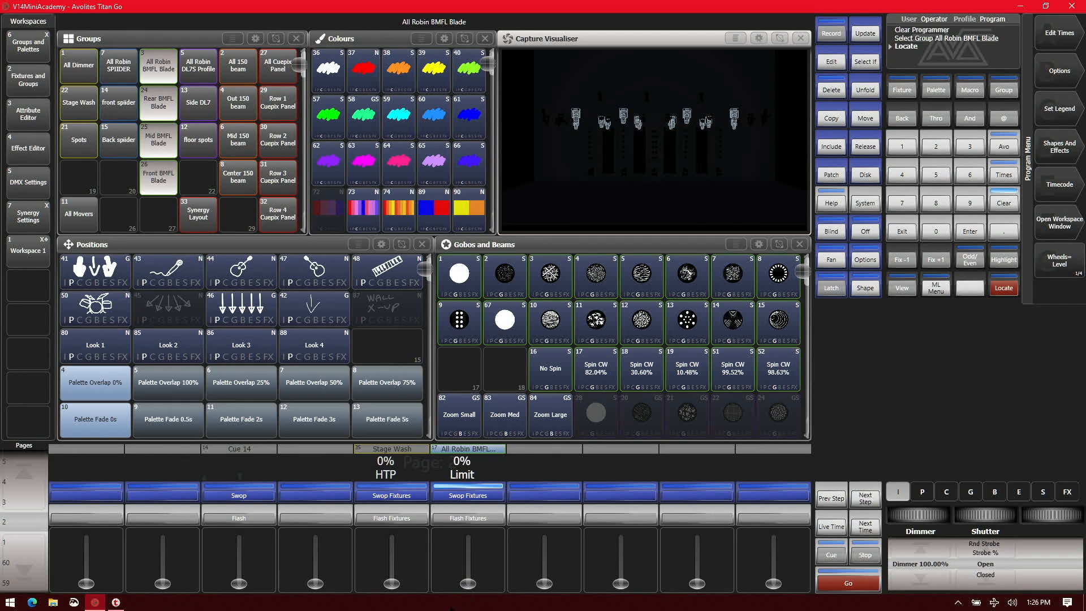
# - Clear the programmer and set the All Robin BMFL Blade group master type to Disabled
pyautogui.click(1003, 204)
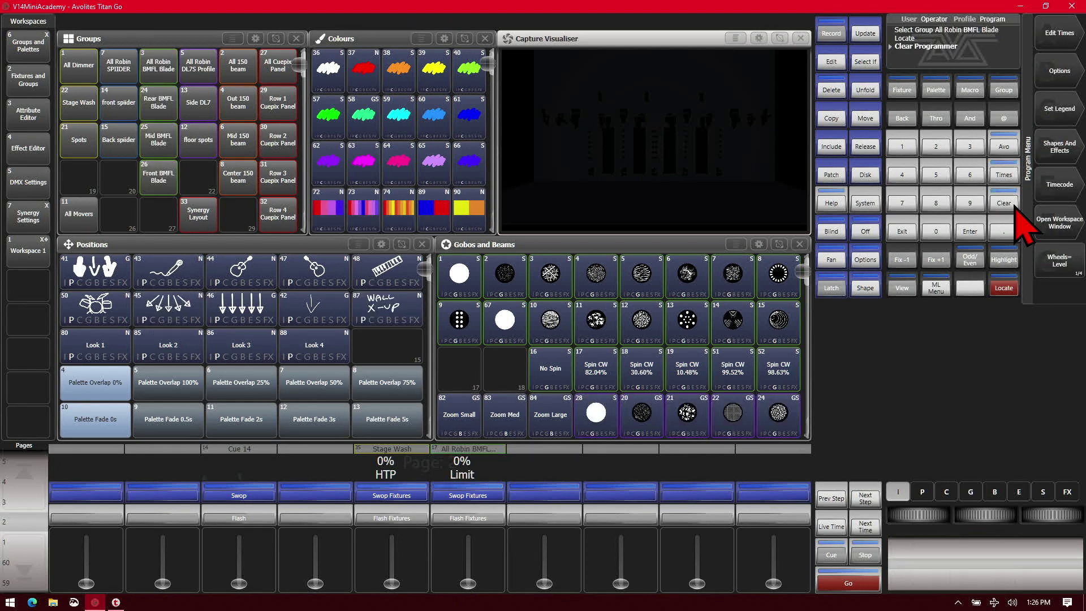
pyautogui.click(1059, 70)
pyautogui.click(469, 474)
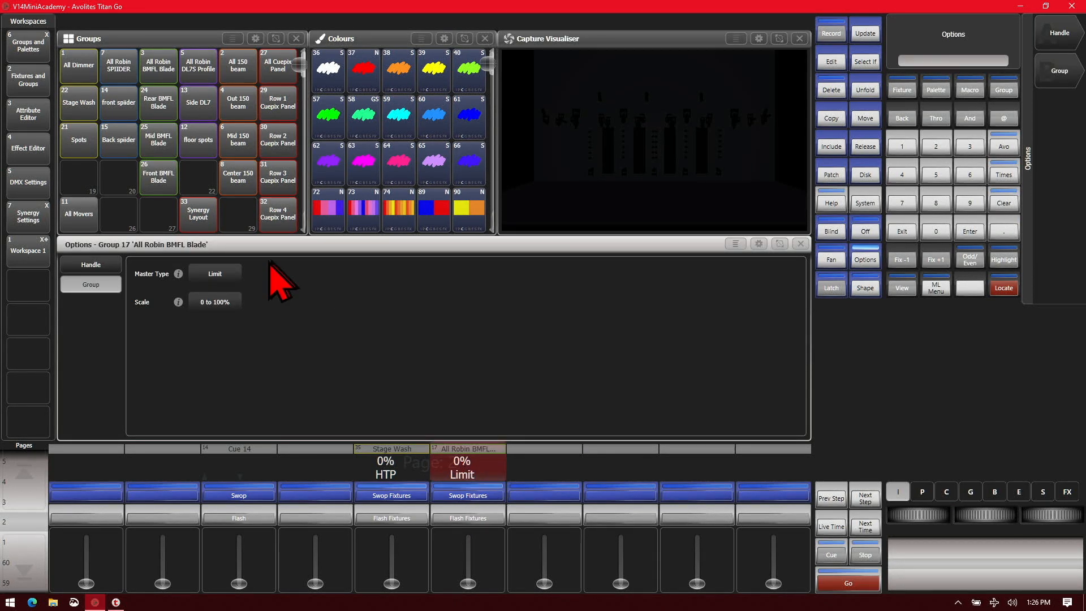
pyautogui.click(214, 274)
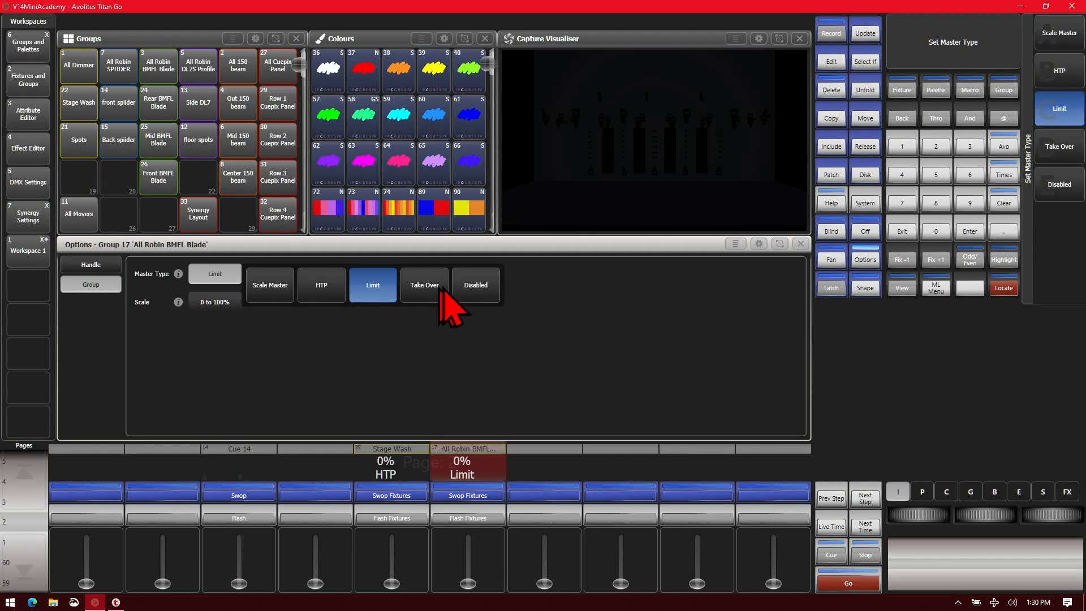
pyautogui.click(475, 285)
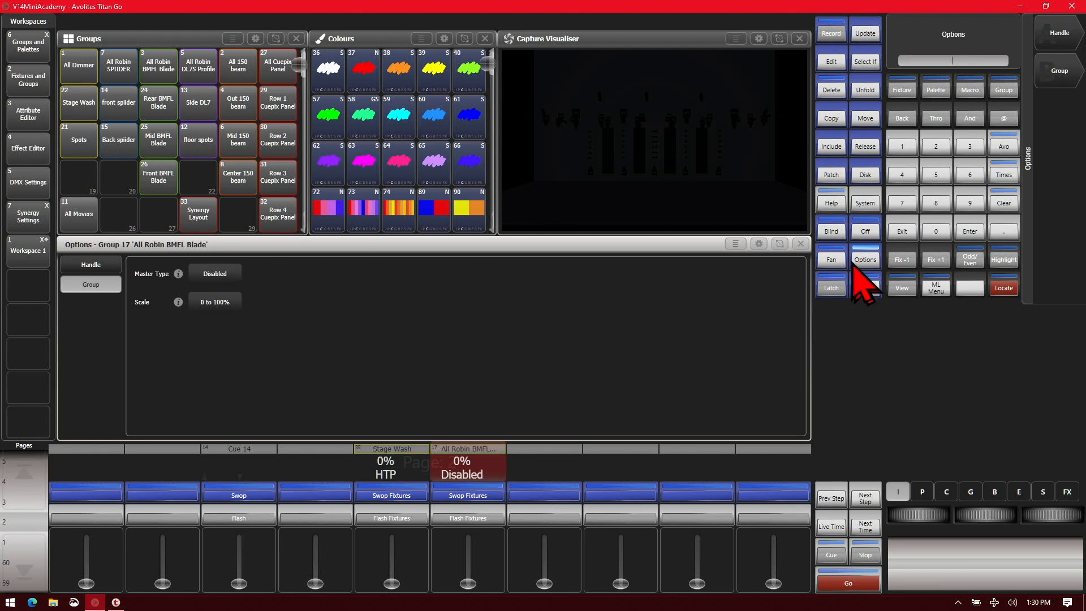
pyautogui.click(901, 233)
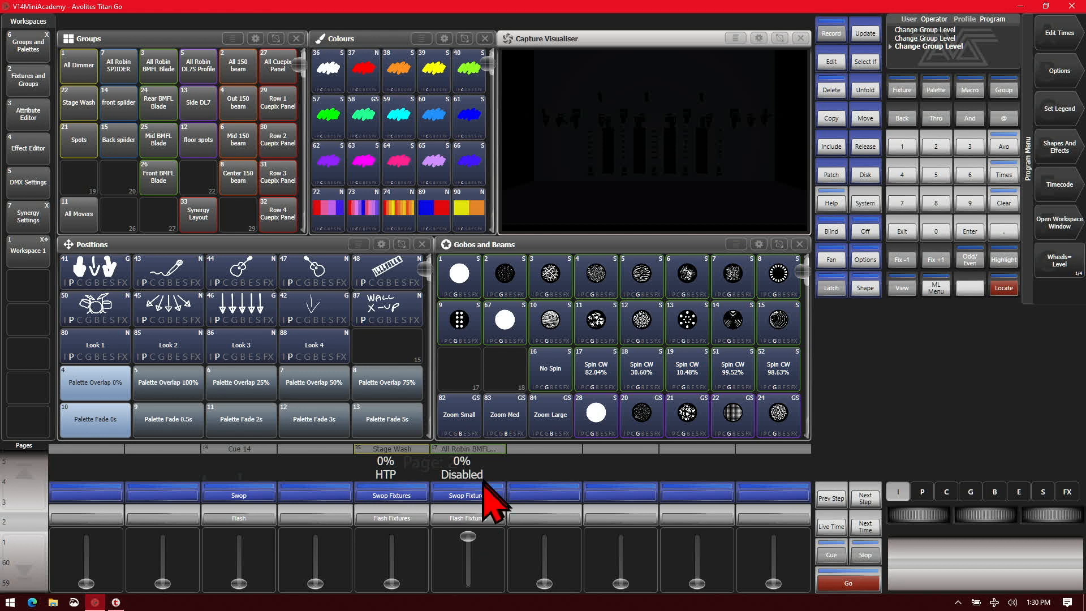
# - Select the Stage Wash group and clear the resulting dimmer change from the programmer
pyautogui.click(382, 497)
pyautogui.click(385, 495)
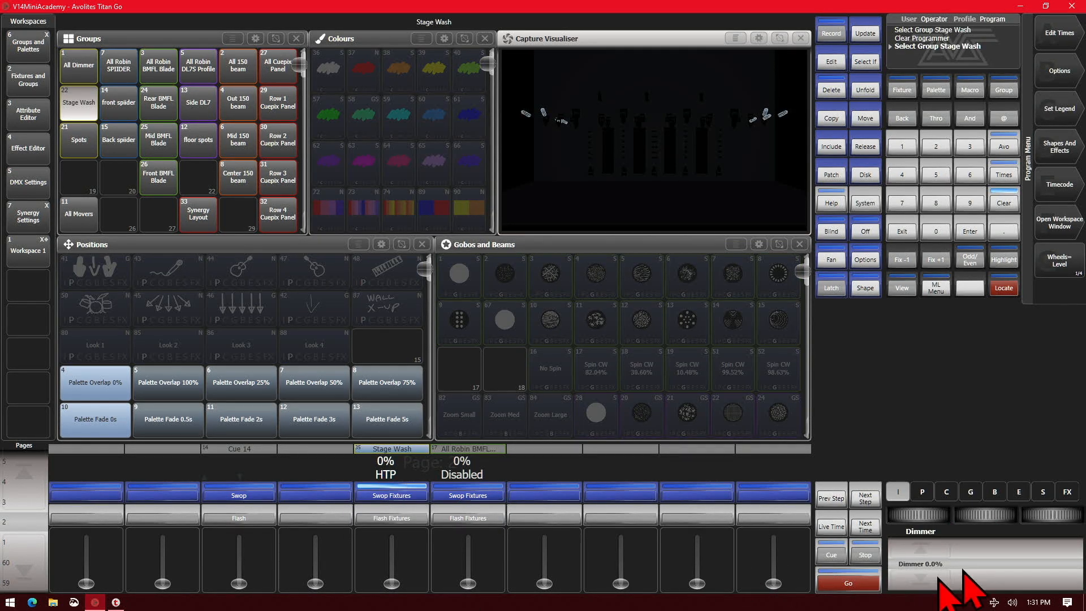
pyautogui.scroll(5, 921, 514)
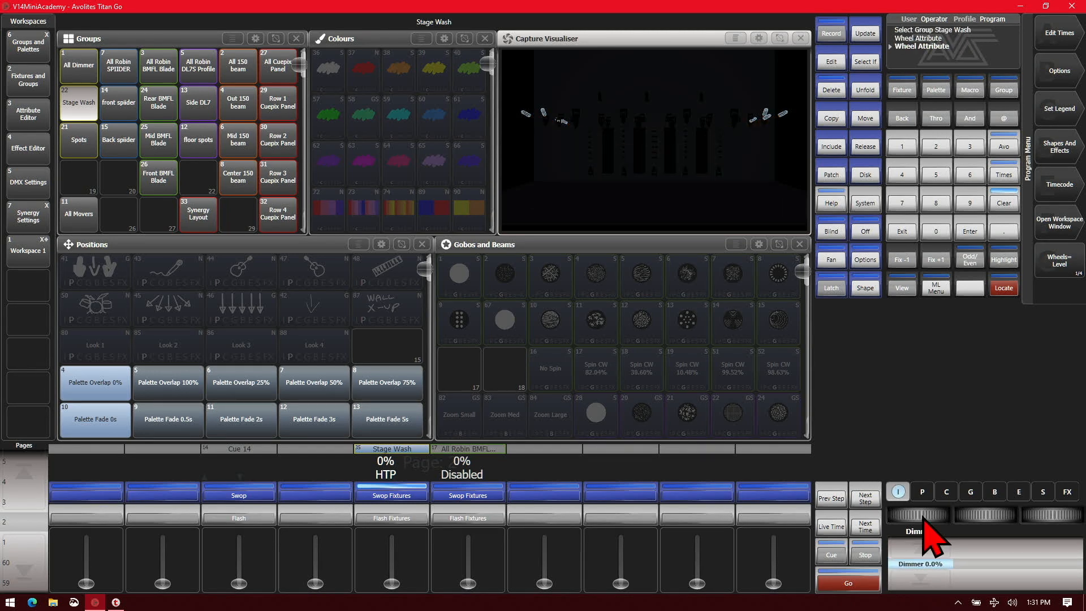
pyautogui.click(1005, 203)
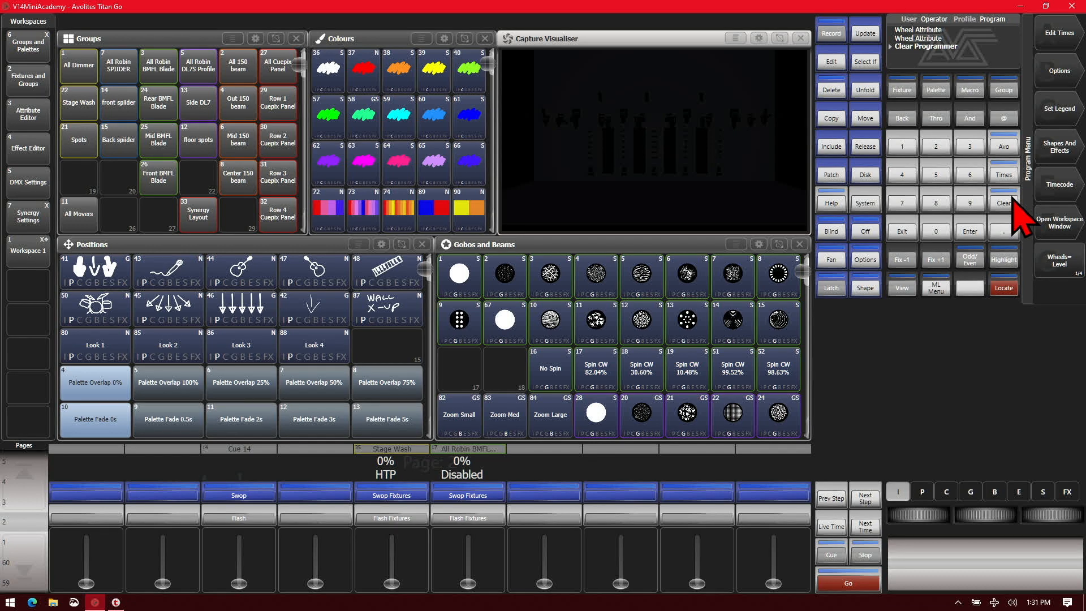
# - Create a new key profile with the default name for the BMFL Blade group fader
pyautogui.click(866, 260)
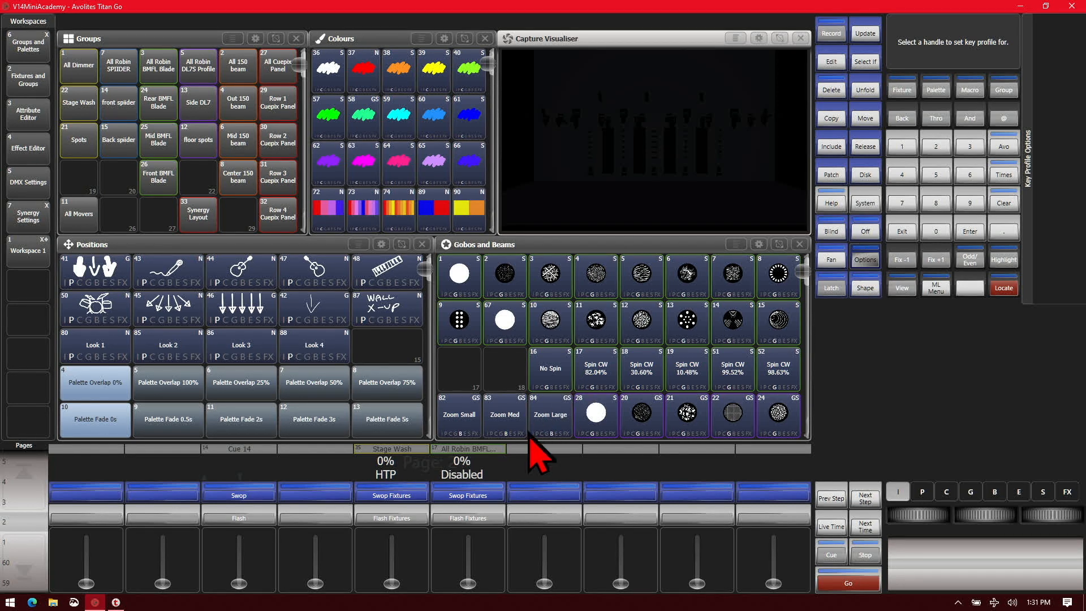
pyautogui.click(469, 496)
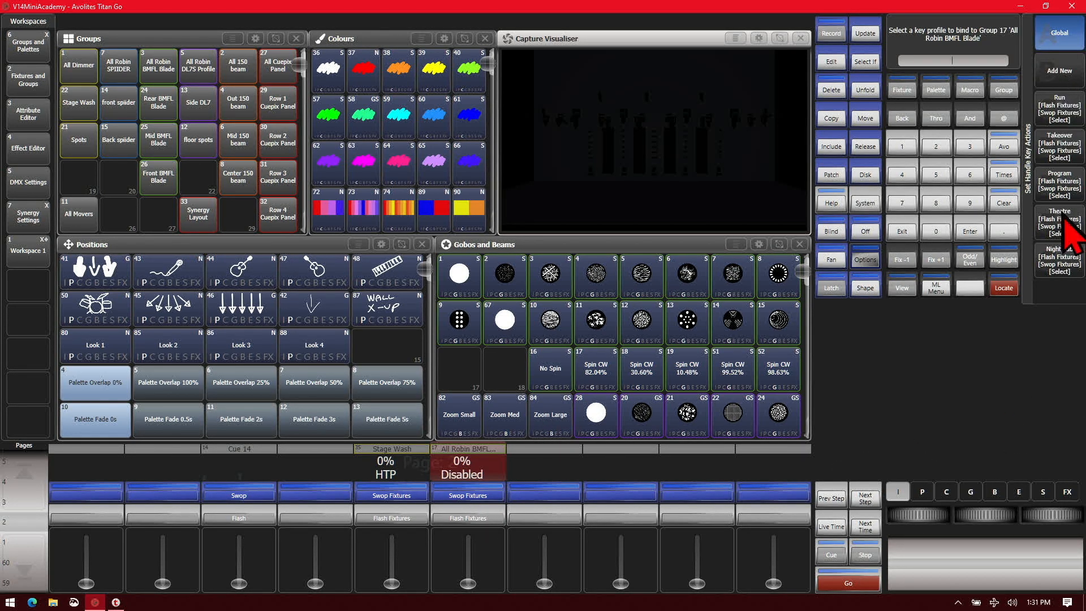
pyautogui.click(1059, 70)
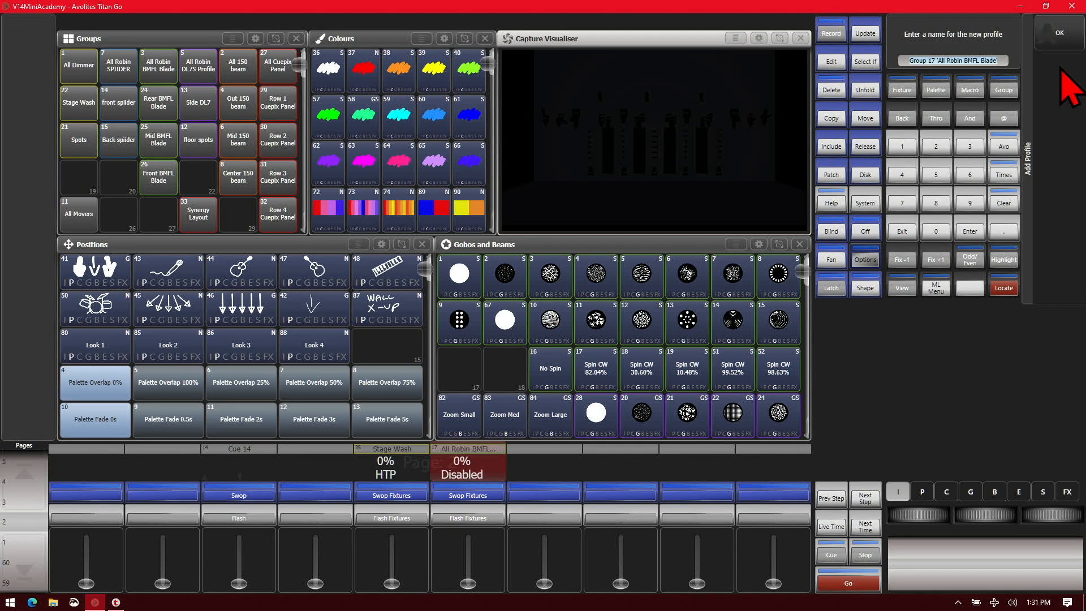
pyautogui.click(1061, 38)
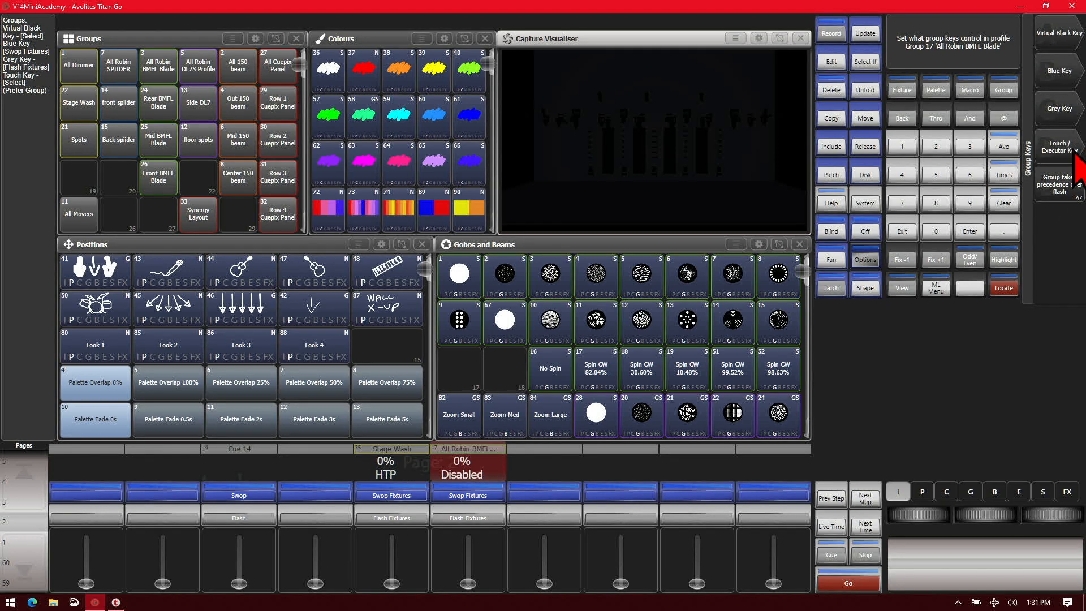
# - Assign the blue key to Timed Flash and the grey key to Flash Fader, then finish the profile
pyautogui.click(1060, 71)
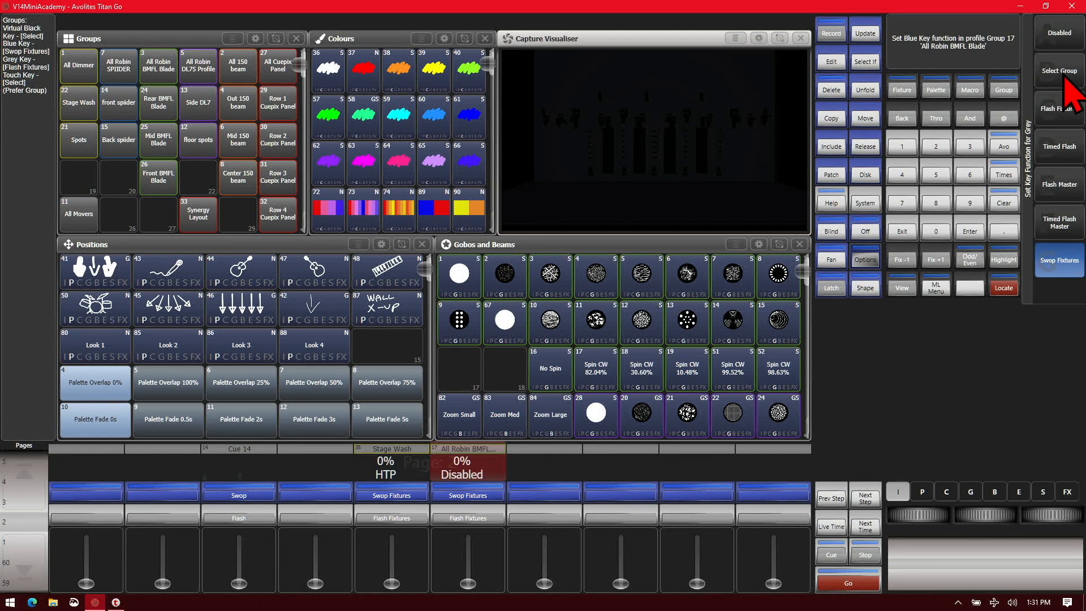
pyautogui.click(1061, 147)
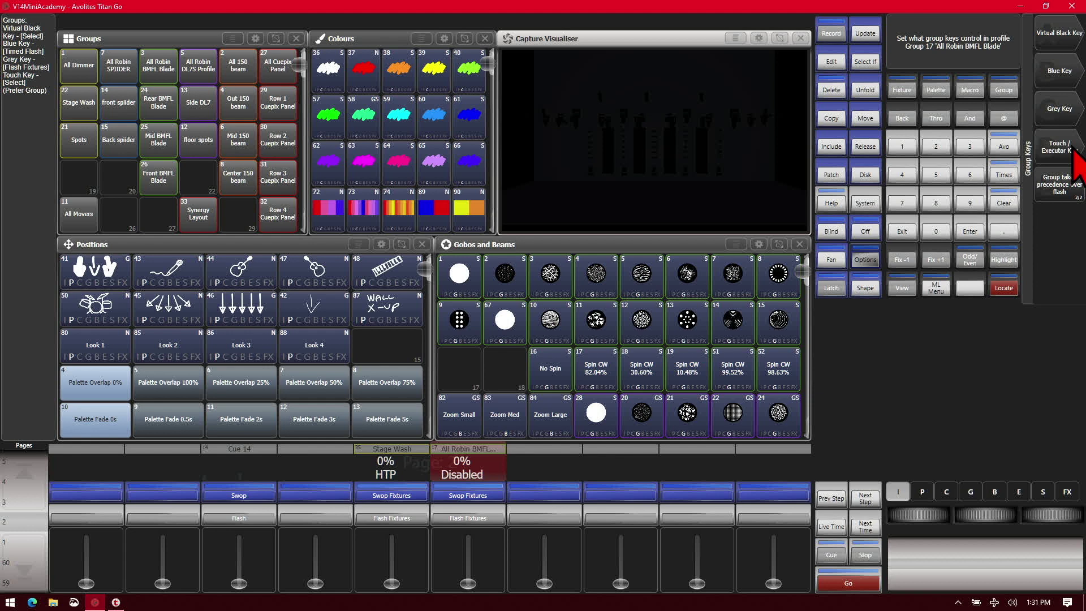
pyautogui.click(1061, 110)
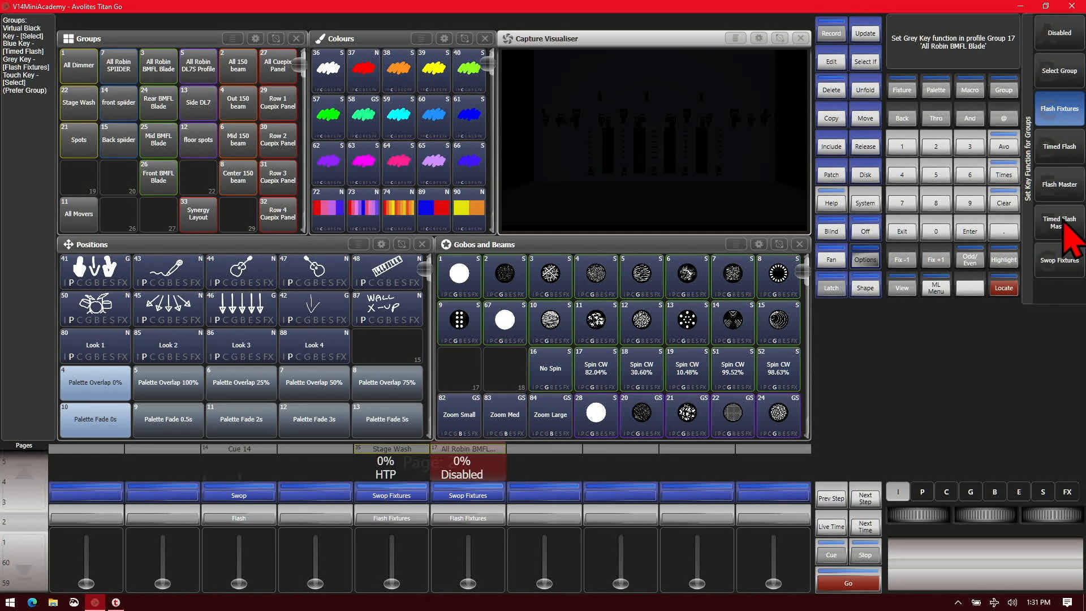
pyautogui.click(1061, 185)
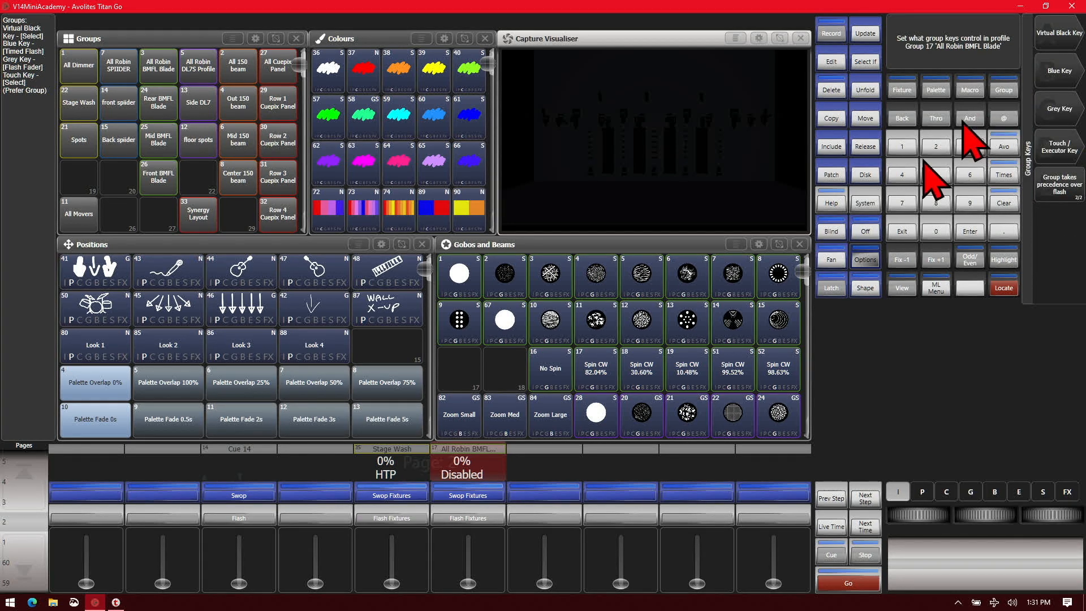
pyautogui.click(902, 232)
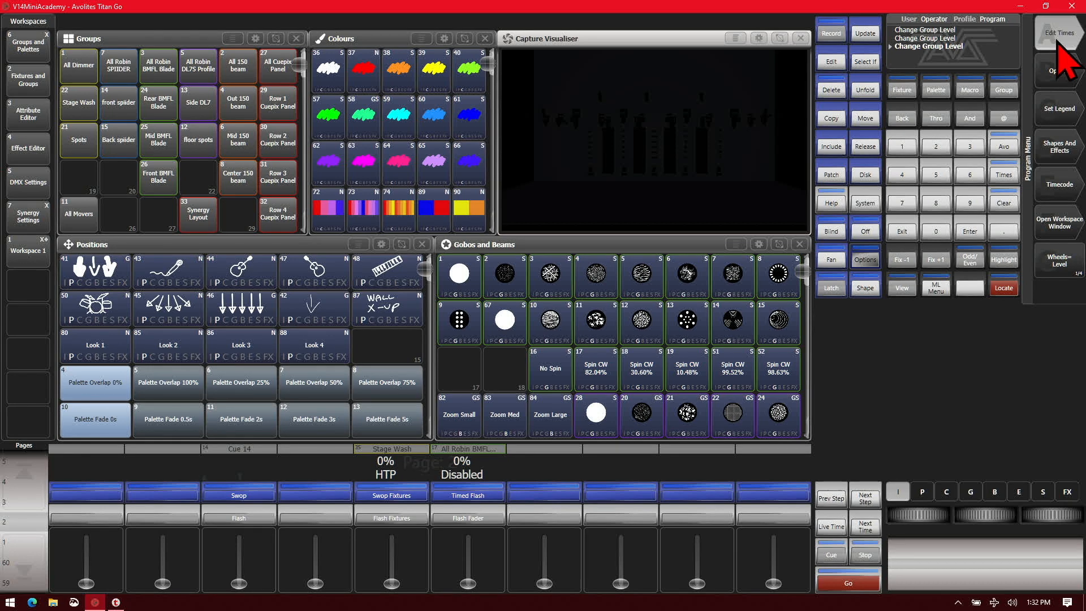
# - Give the BMFL Blade group a 2s fade-in and 5s fade-out, then trigger its timed flash
pyautogui.click(469, 494)
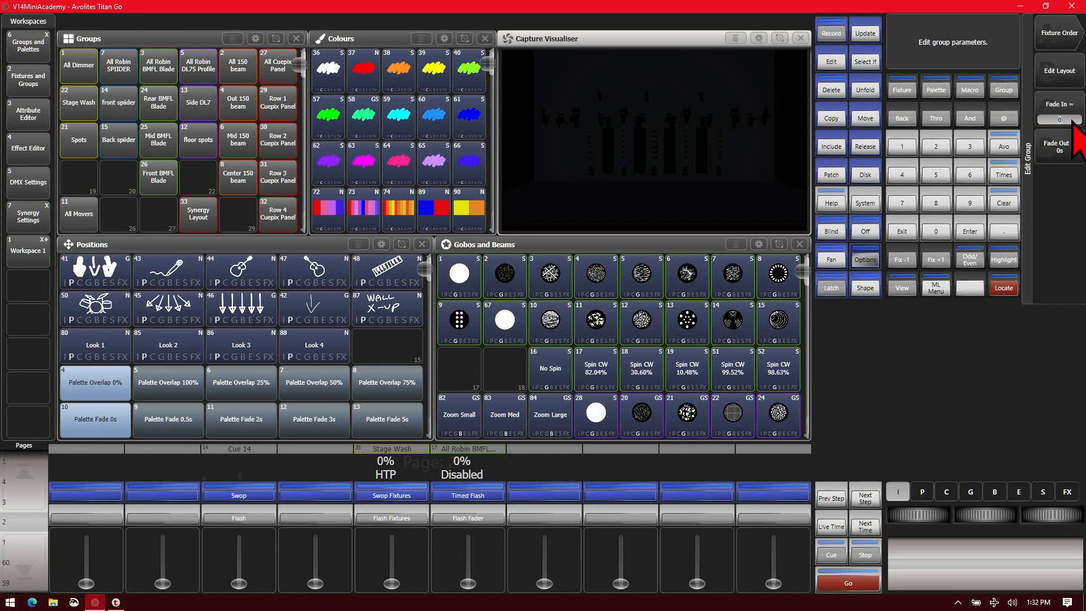
pyautogui.click(1060, 146)
pyautogui.write('5')
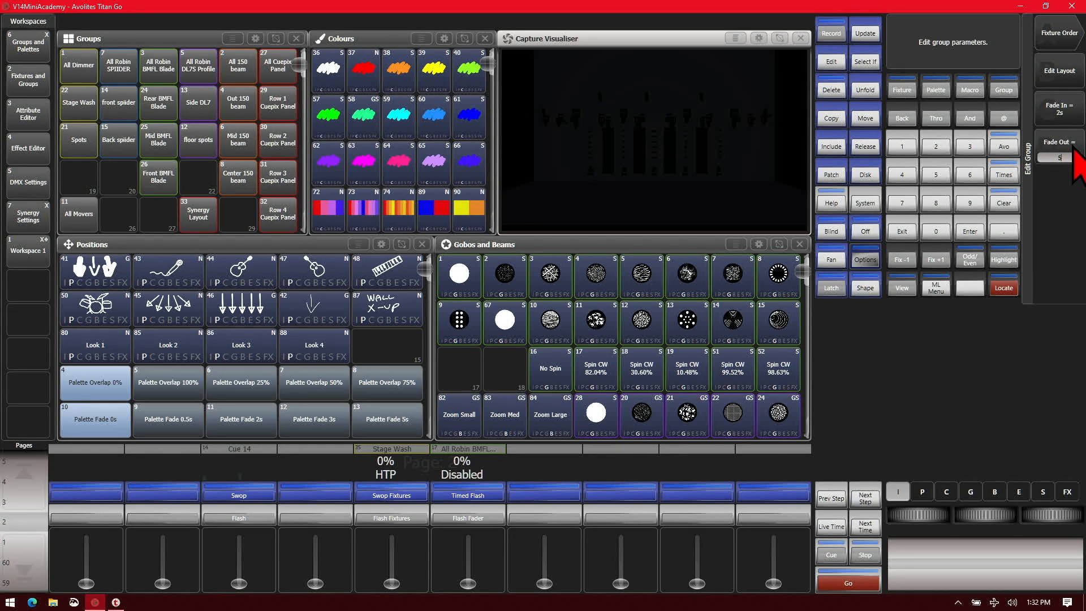
pyautogui.click(951, 230)
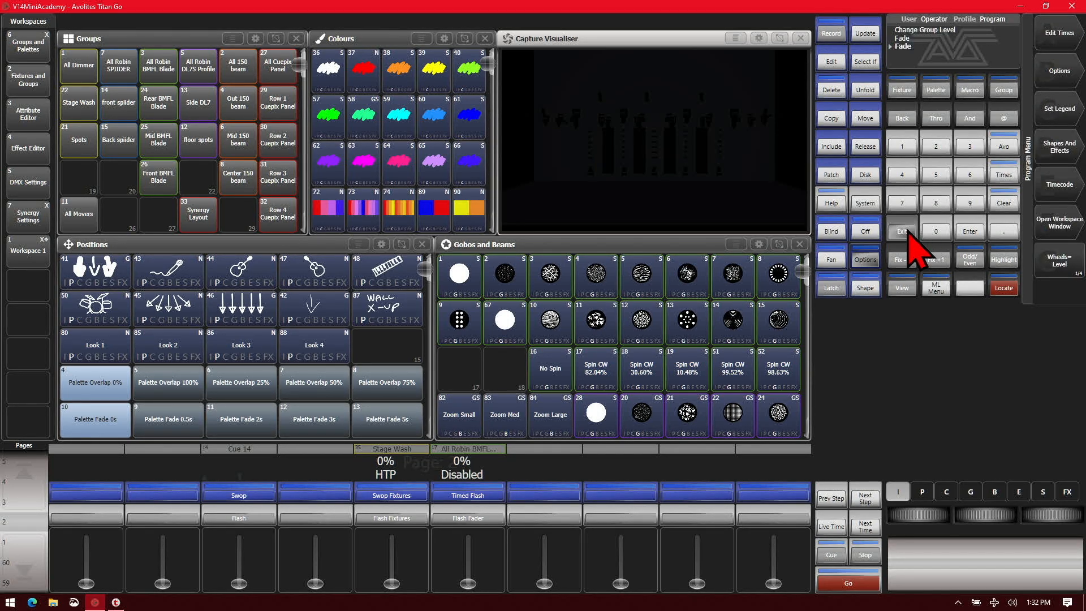
pyautogui.click(475, 495)
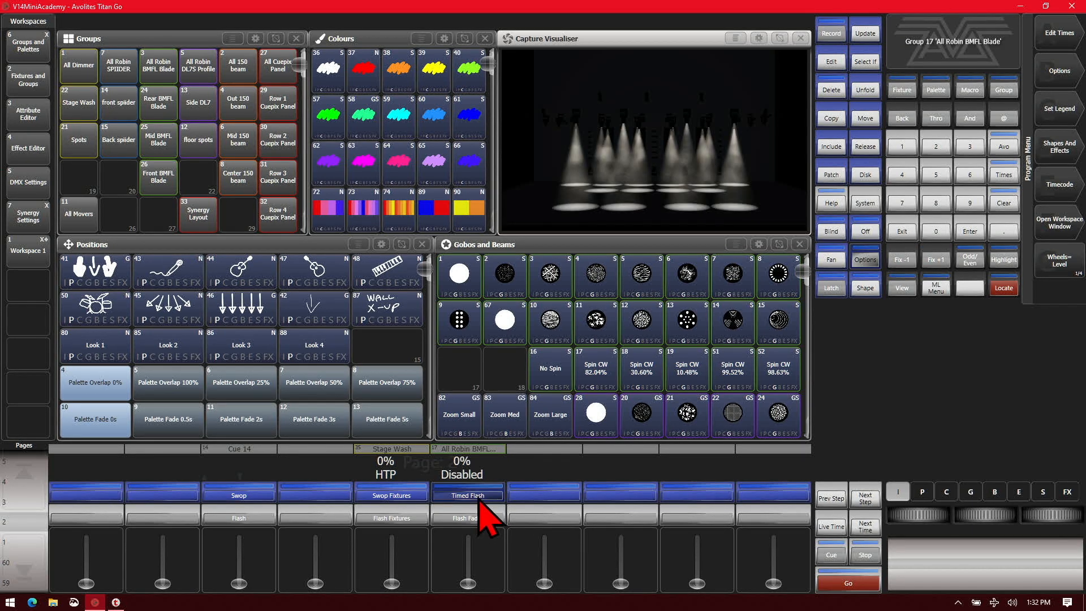